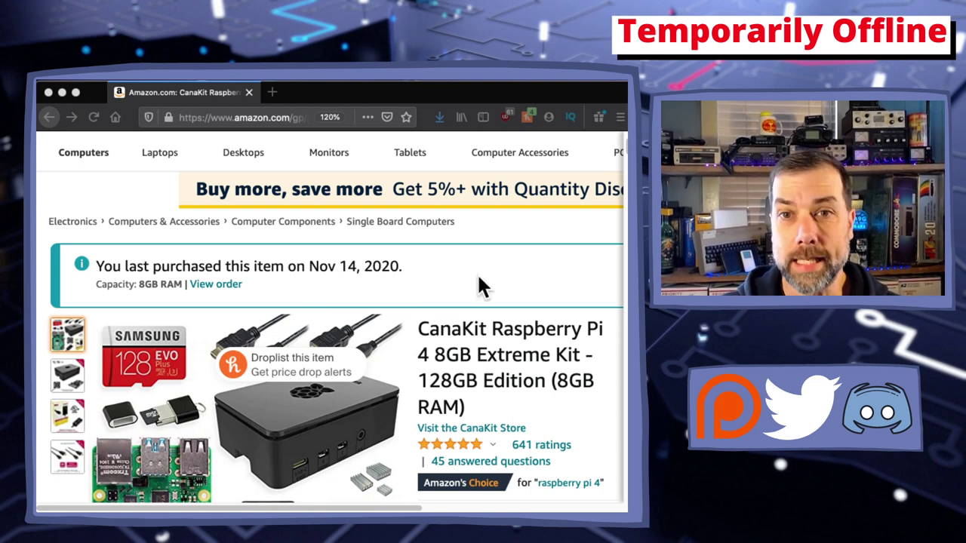
Look over the Amazon product page for the CanaKit Raspberry Pi 4 8GB Extreme Kit, down to its price
scroll(476, 276, "down", 2)
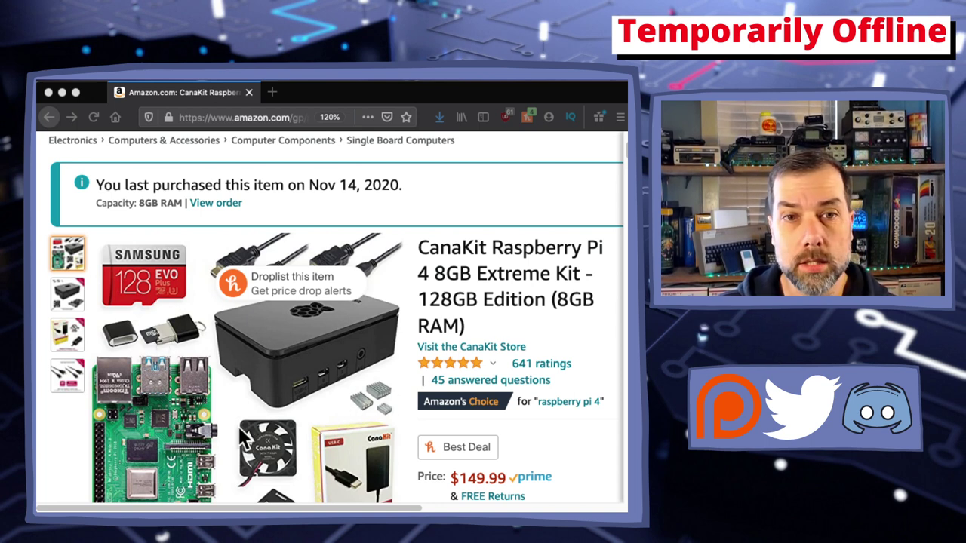
scroll(239, 377, "down", 2)
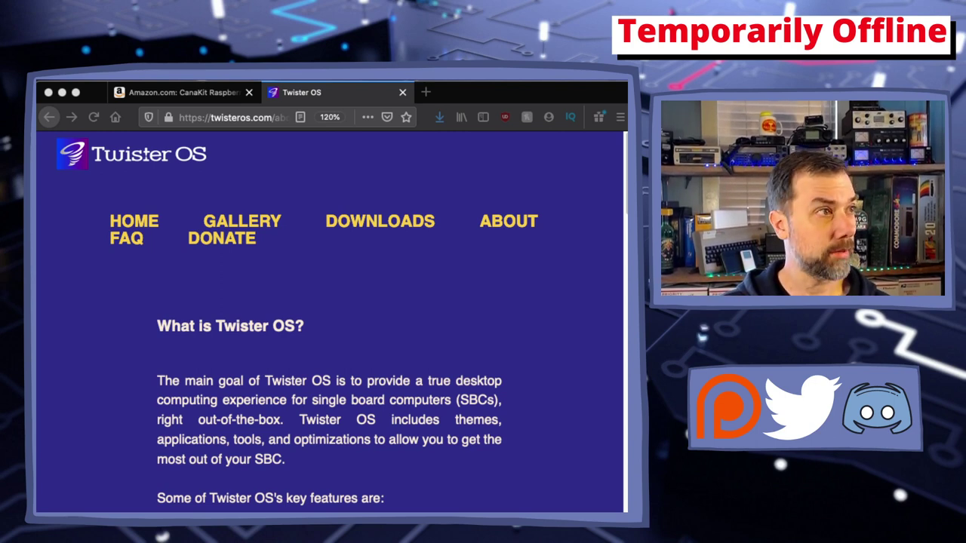
Reduce the page zoom of the Twister OS website to 90%
left_click(348, 294)
key("ctrl+minus")
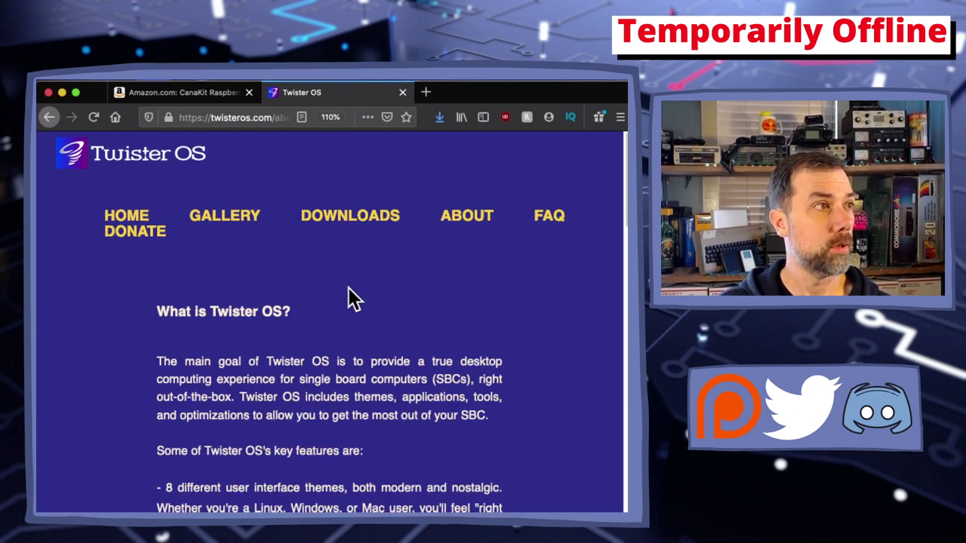
key("super+minus")
key("super+minus")
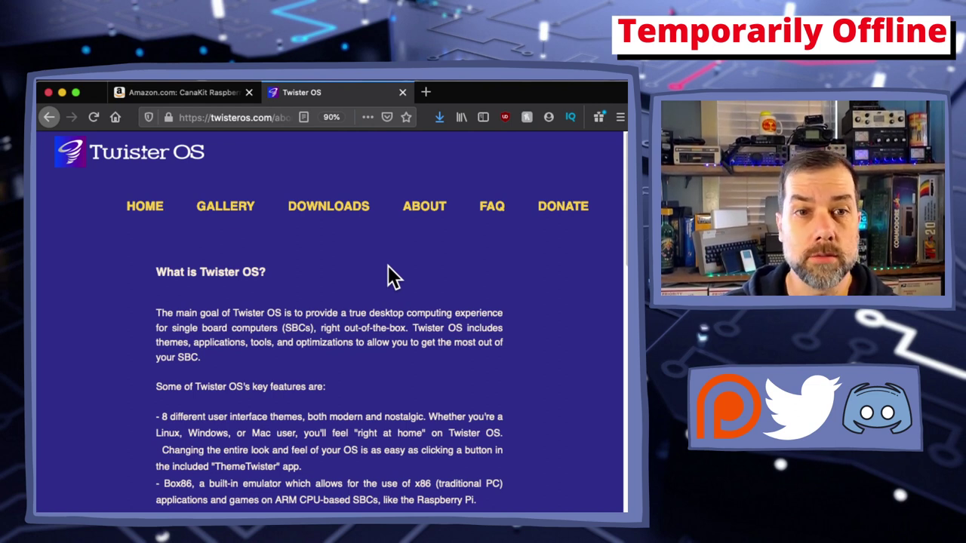
Read the "What is Twister OS?" description and the full list of key features on the About page
scroll(392, 275, "down", 1)
scroll(393, 275, "down", 2)
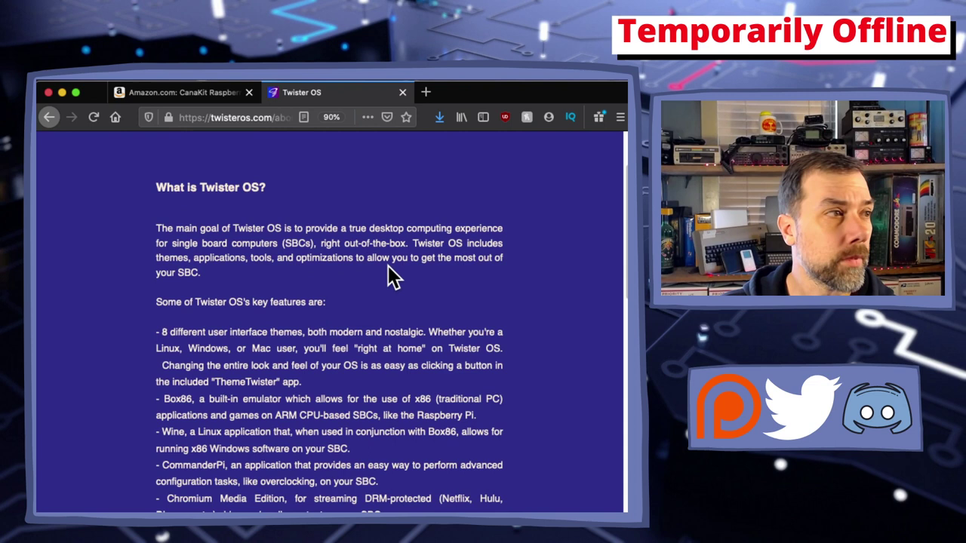
scroll(390, 260, "down", 2)
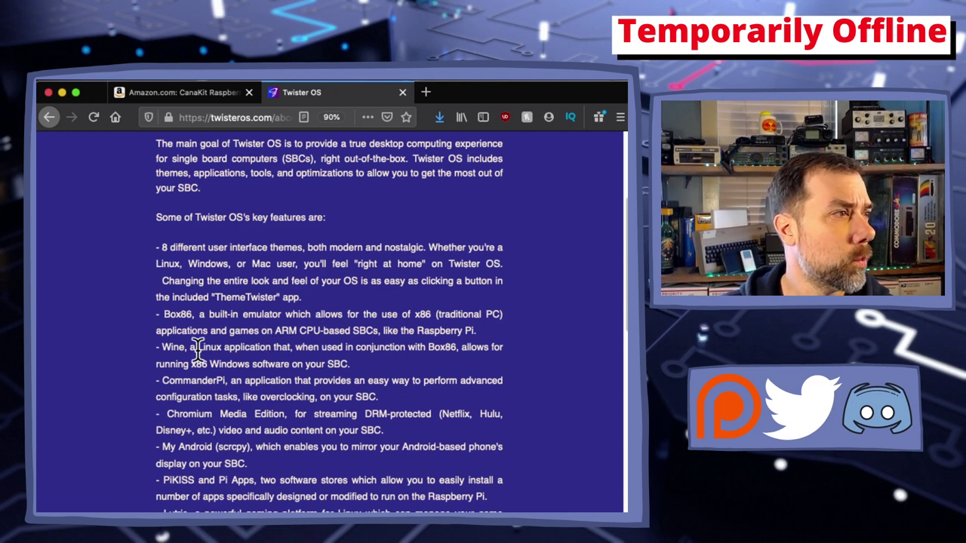
scroll(261, 363, "down", 1)
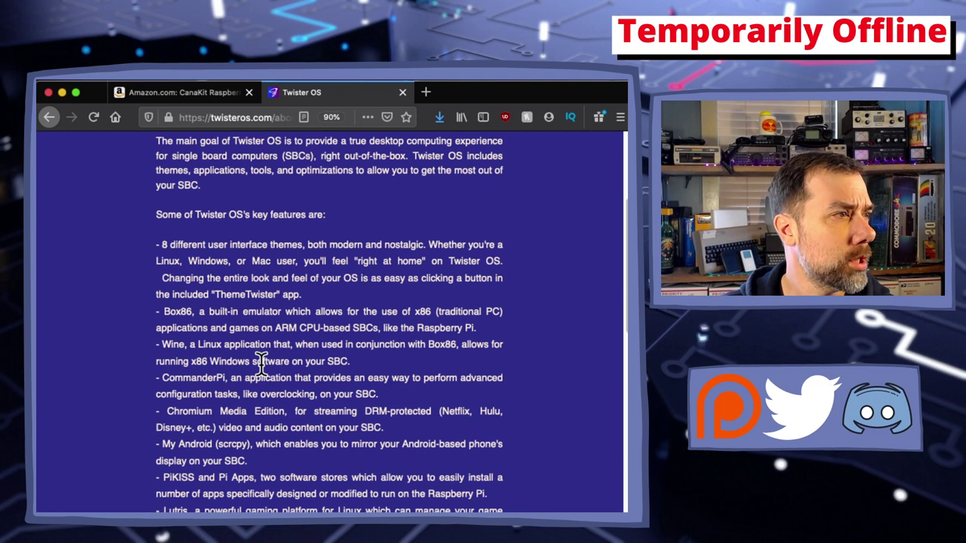
scroll(261, 363, "down", 1)
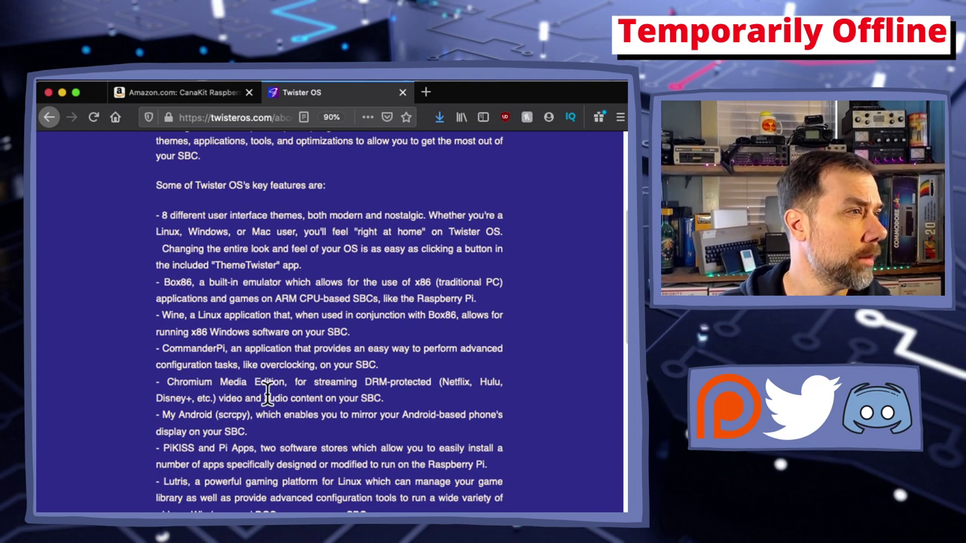
scroll(269, 394, "down", 2)
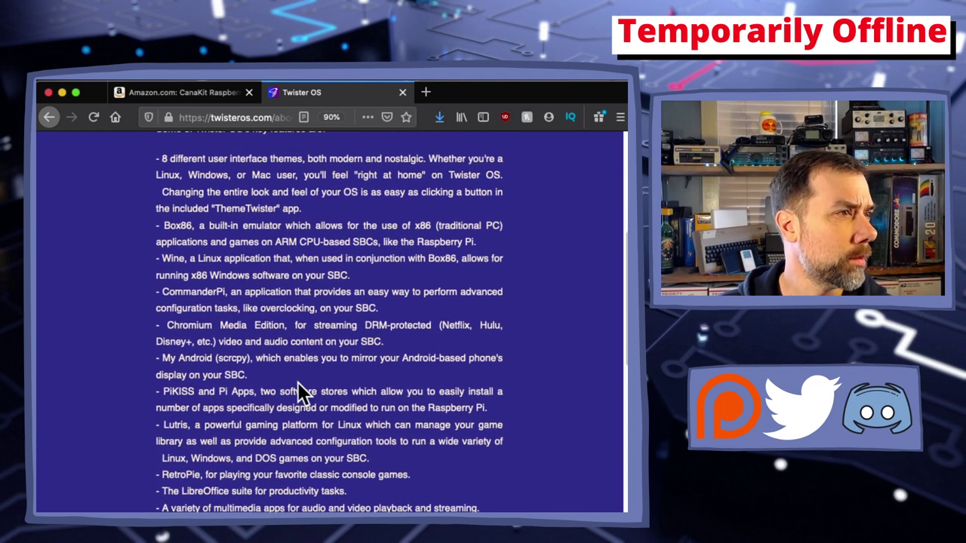
scroll(298, 382, "down", 1)
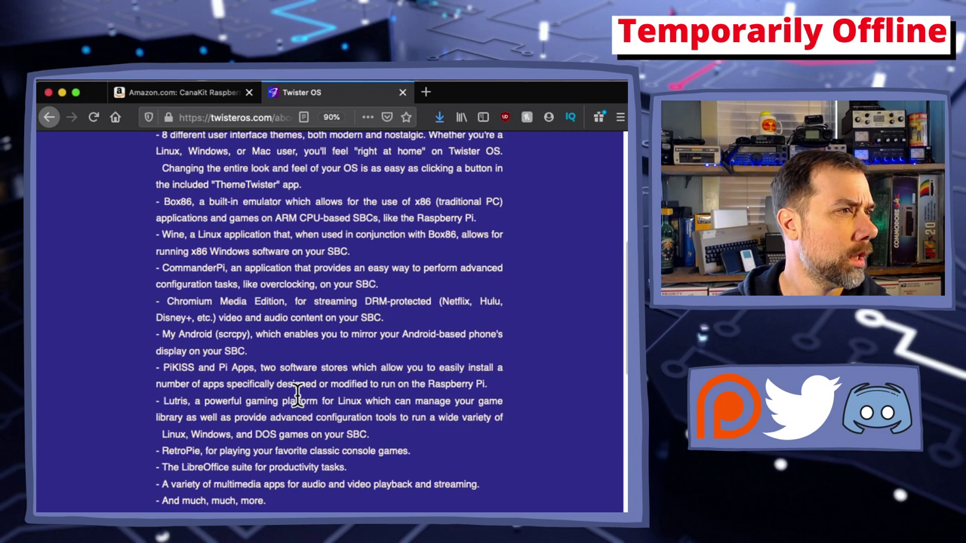
scroll(297, 396, "down", 1)
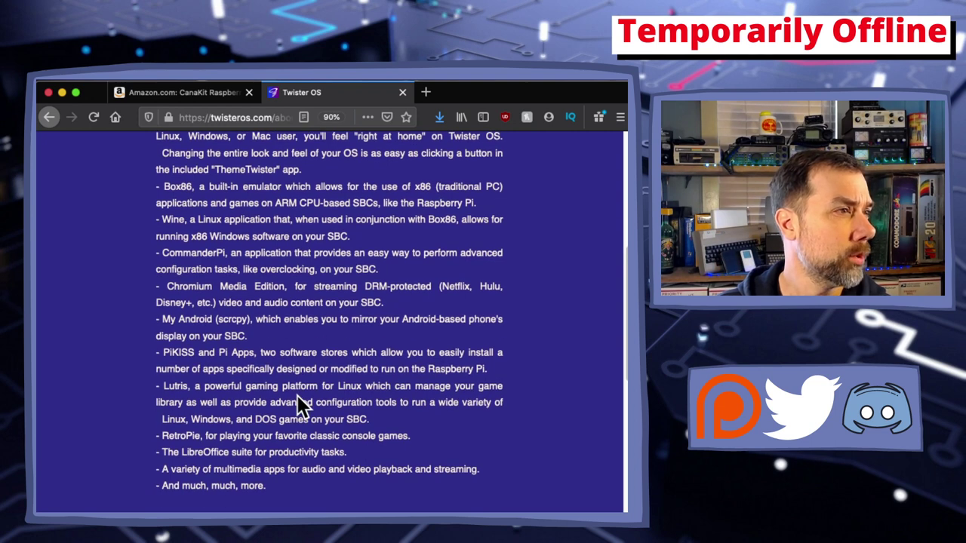
scroll(297, 395, "down", 2)
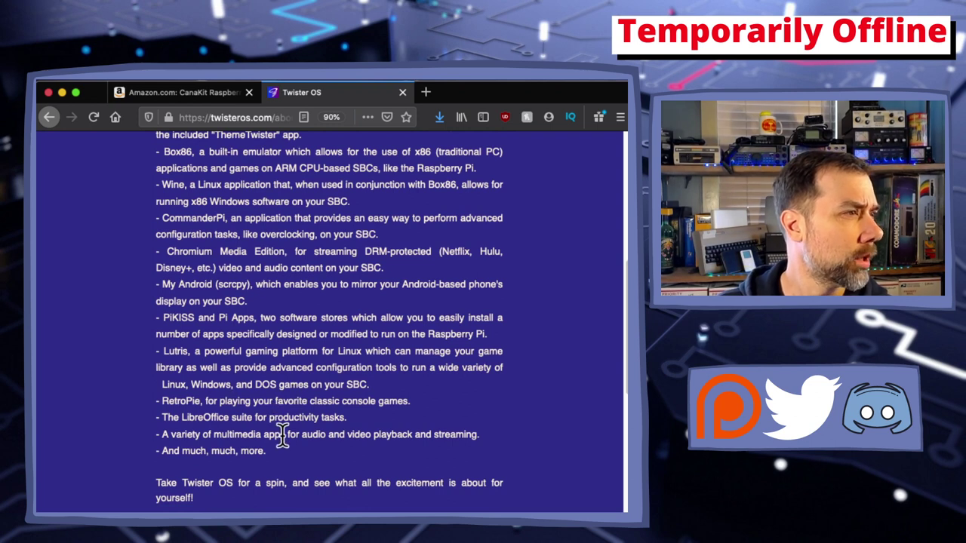
scroll(317, 434, "down", 3)
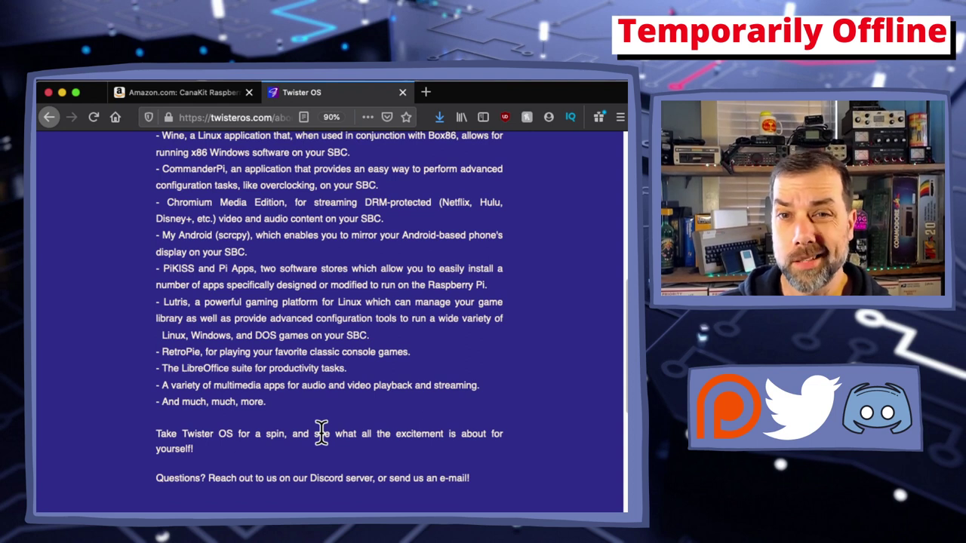
Go to the Twister OS downloads, review the available editions, and open the one for Raspberry Pi 4
scroll(321, 433, "up", 10)
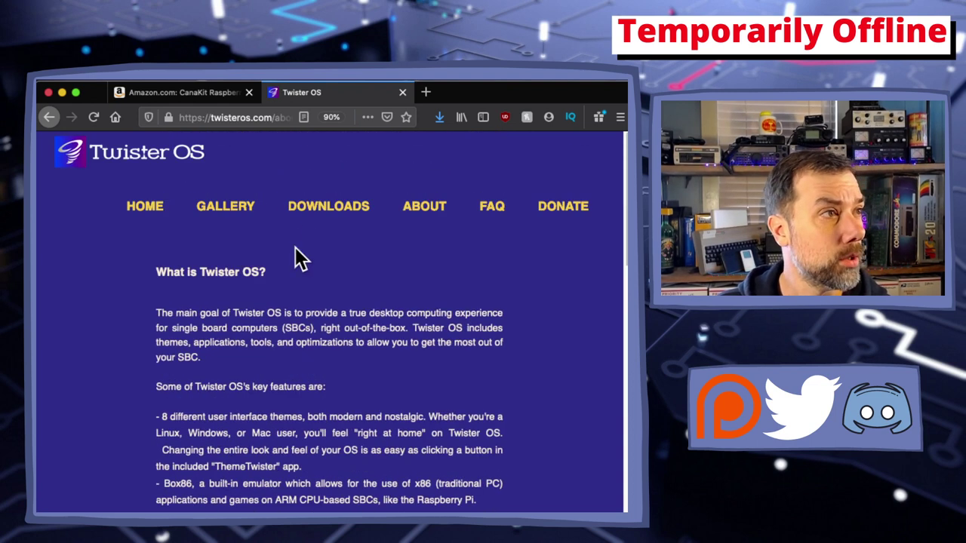
left_click(328, 206)
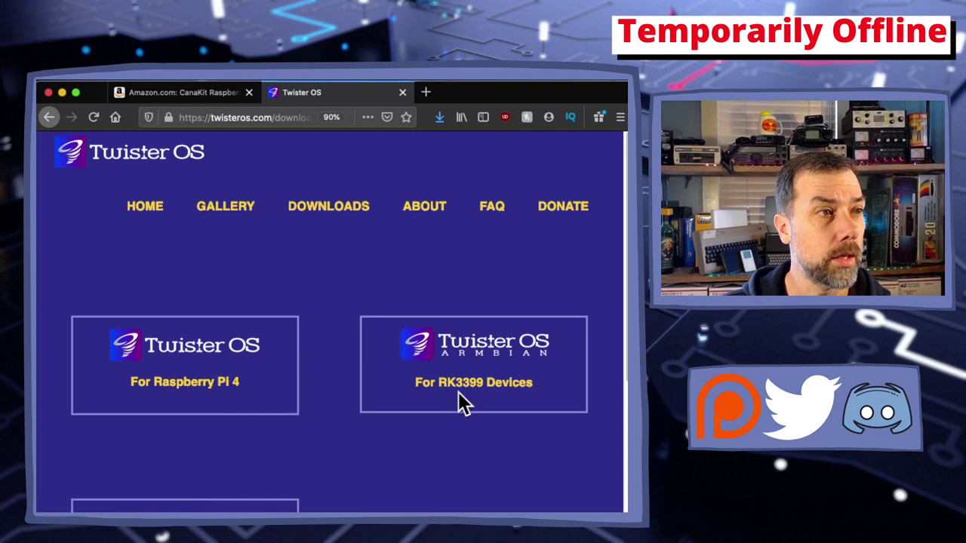
scroll(458, 392, "down", 3)
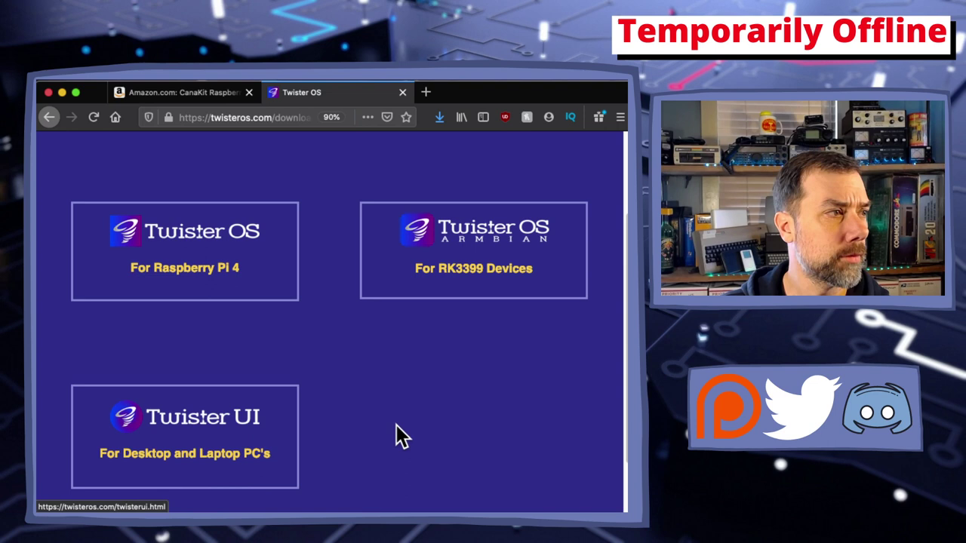
scroll(402, 411, "down", 1)
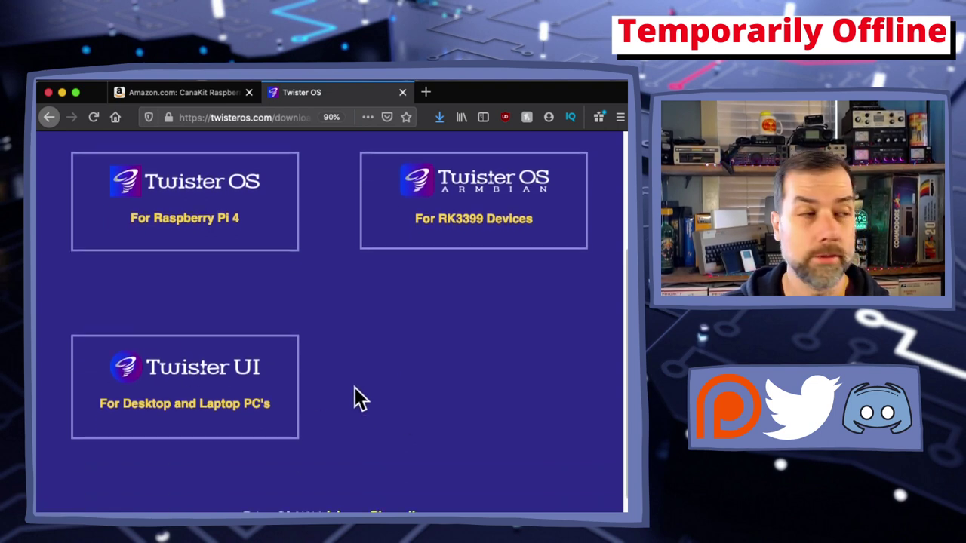
scroll(359, 399, "down", 1)
scroll(359, 398, "up", 4)
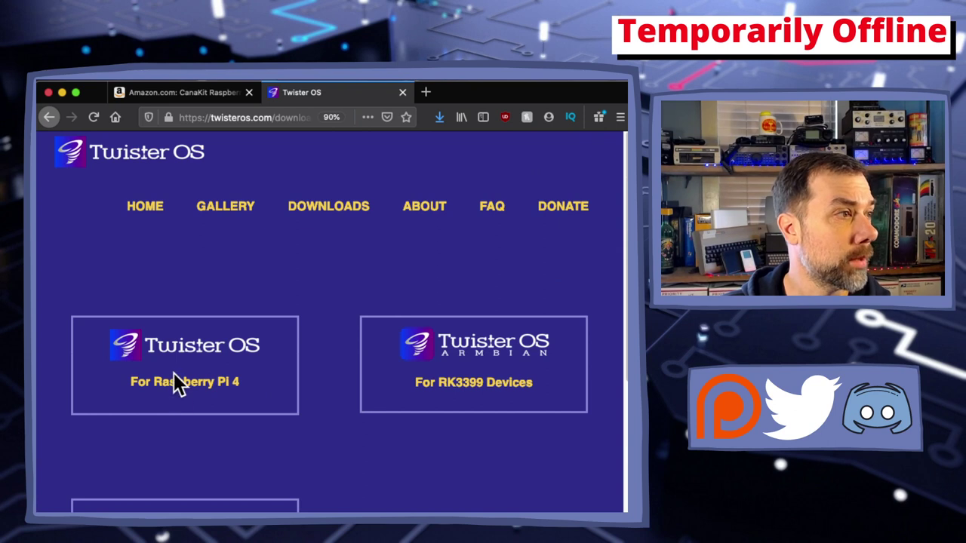
left_click(179, 391)
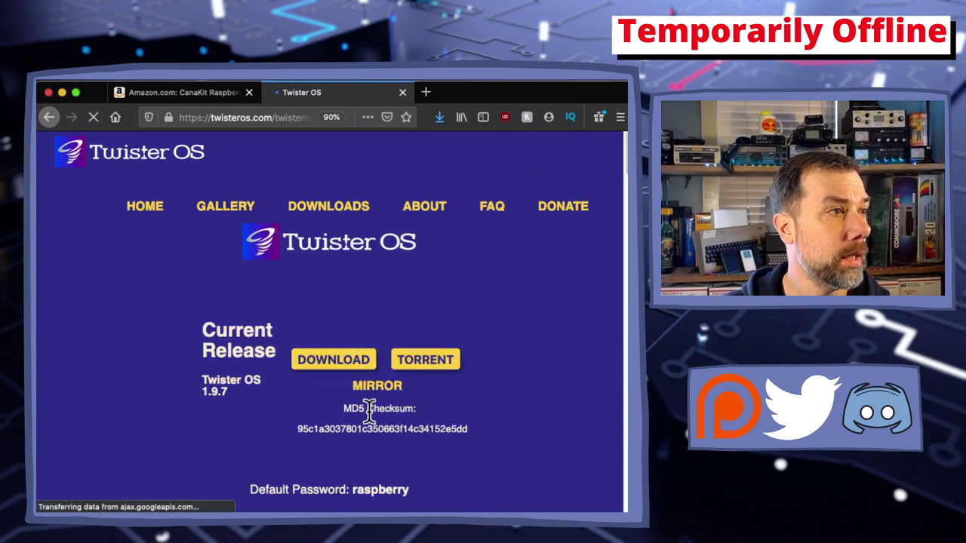
Examine the Raspberry Pi 4 download page for the current release, the Raspberry Pi Imager links, and the patch instructions and versions
scroll(520, 427, "down", 2)
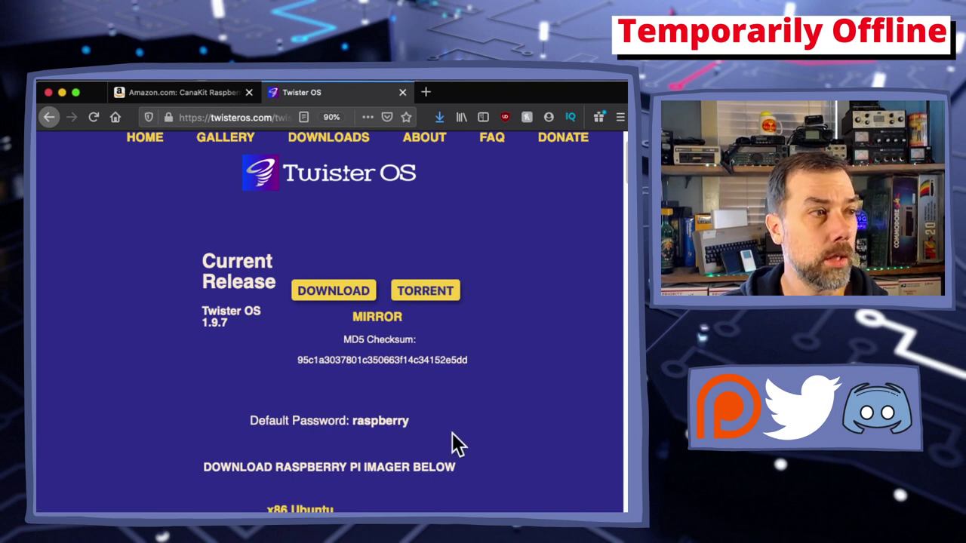
scroll(453, 444, "down", 2)
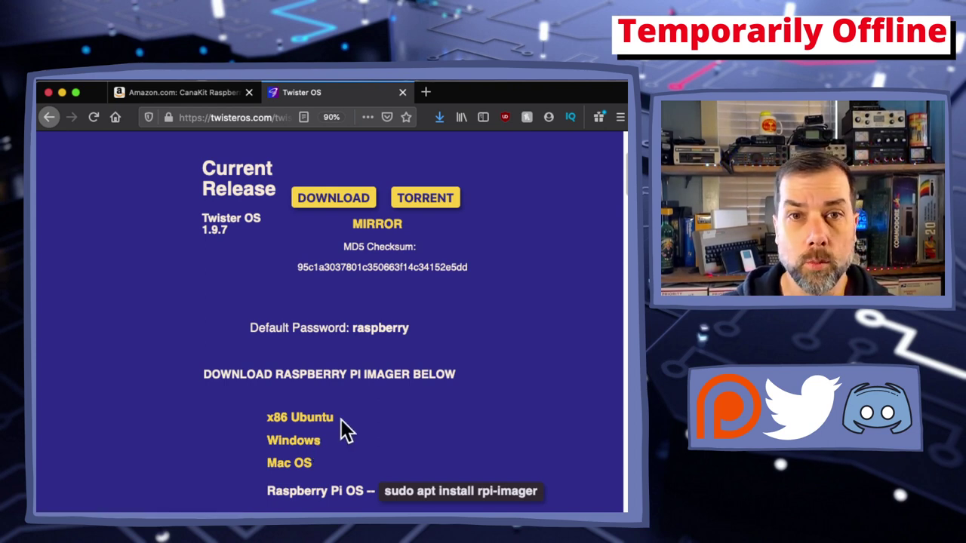
scroll(338, 380, "down", 3)
scroll(338, 380, "down", 4)
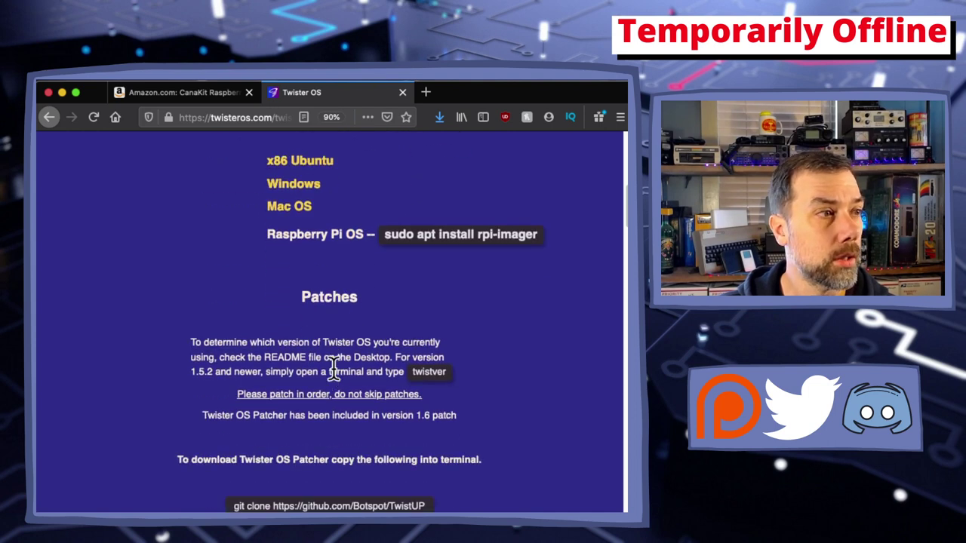
scroll(492, 431, "down", 2)
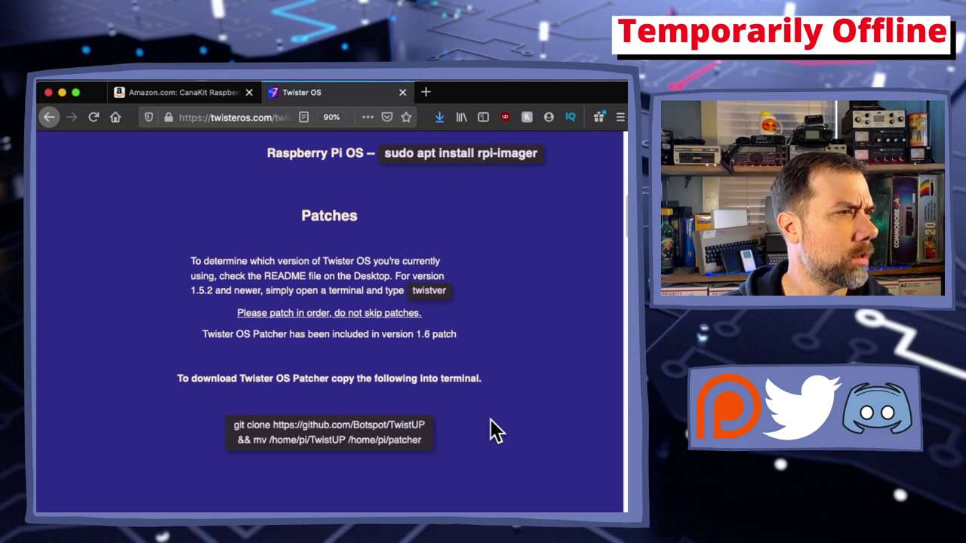
scroll(492, 431, "down", 2)
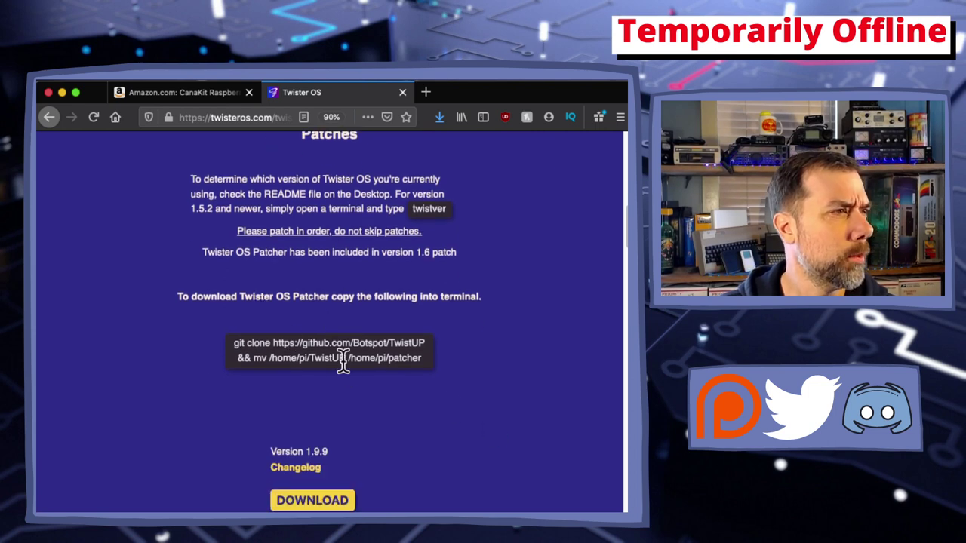
scroll(397, 386, "down", 2)
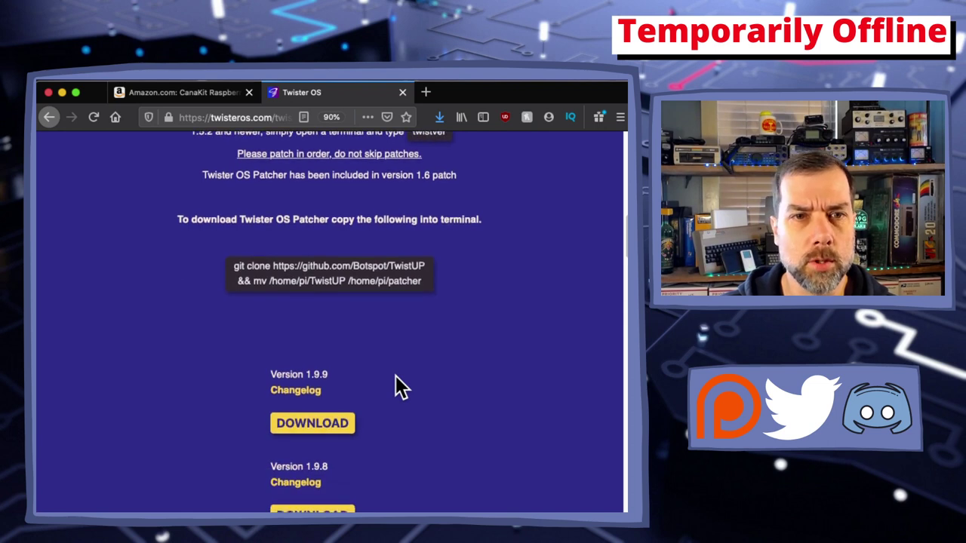
scroll(400, 386, "down", 4)
scroll(400, 386, "up", 15)
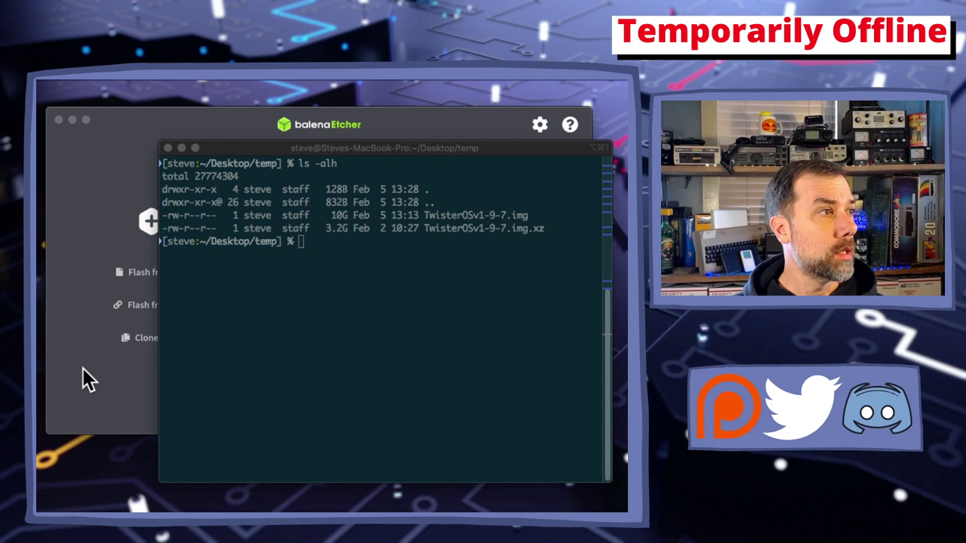
Switch to balenaEtcher and load TwisterOSv1-9-7.img.xz from the temp folder as the image to flash
left_click(130, 395)
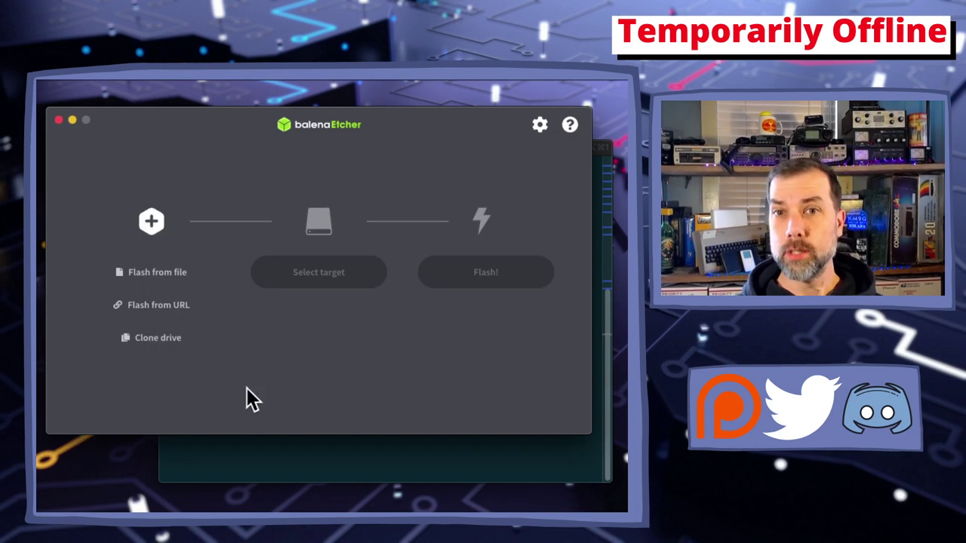
left_click(170, 274)
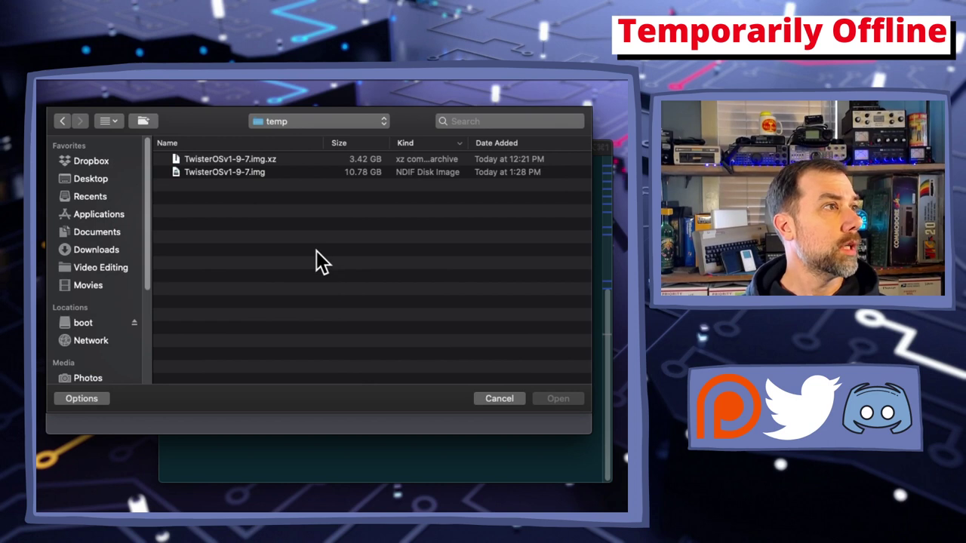
left_click(207, 160)
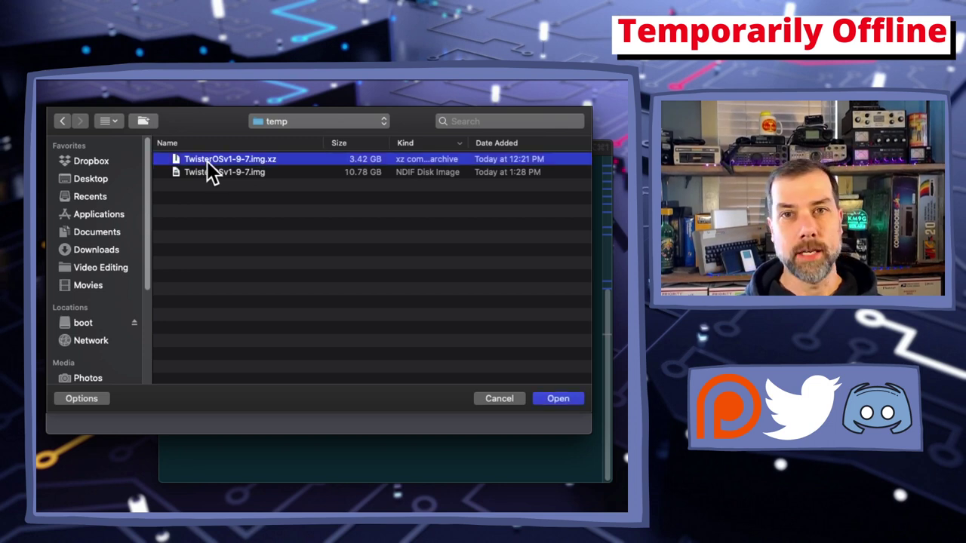
left_click(562, 398)
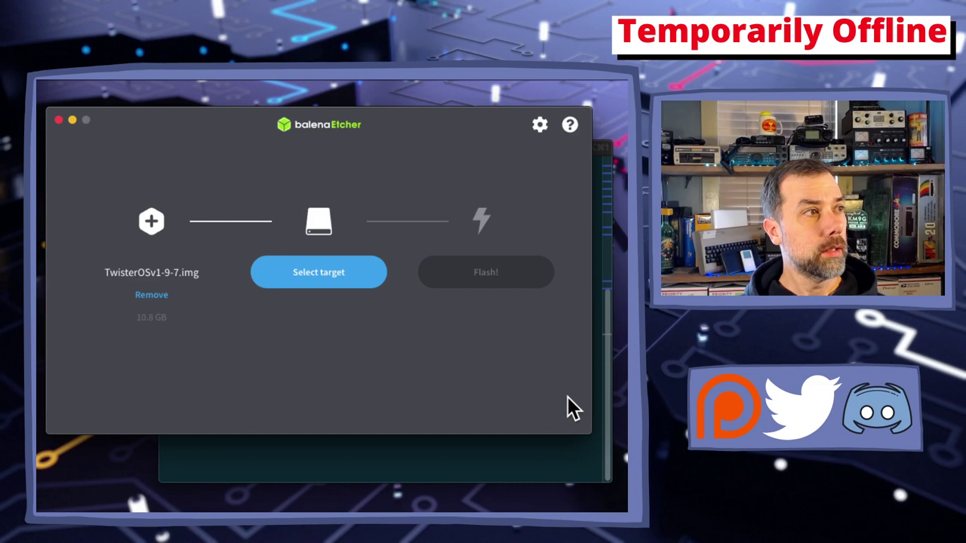
Choose the 128 GB Generic STORAGE DEVICE Media as the target and try to flash the image, accepting the large drive's erasure
left_click(333, 280)
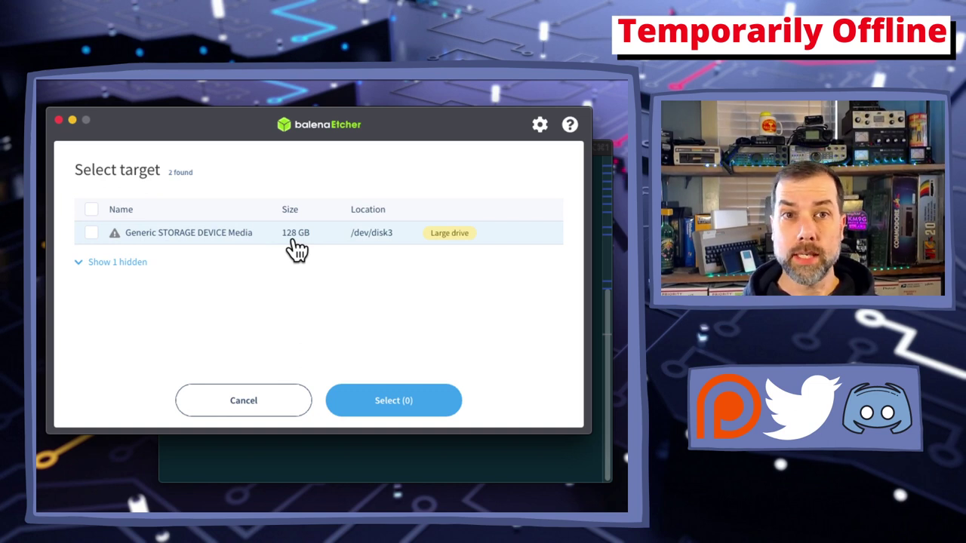
left_click(91, 233)
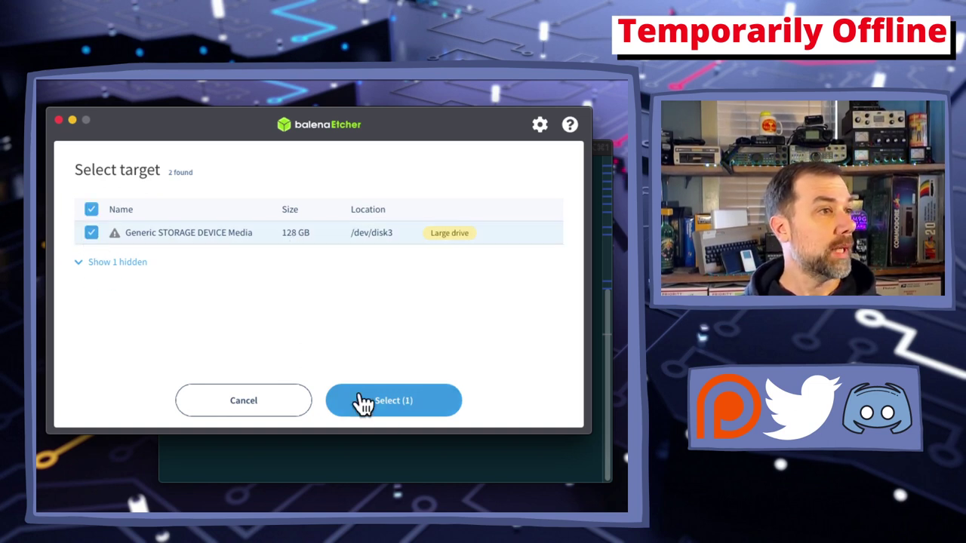
left_click(424, 403)
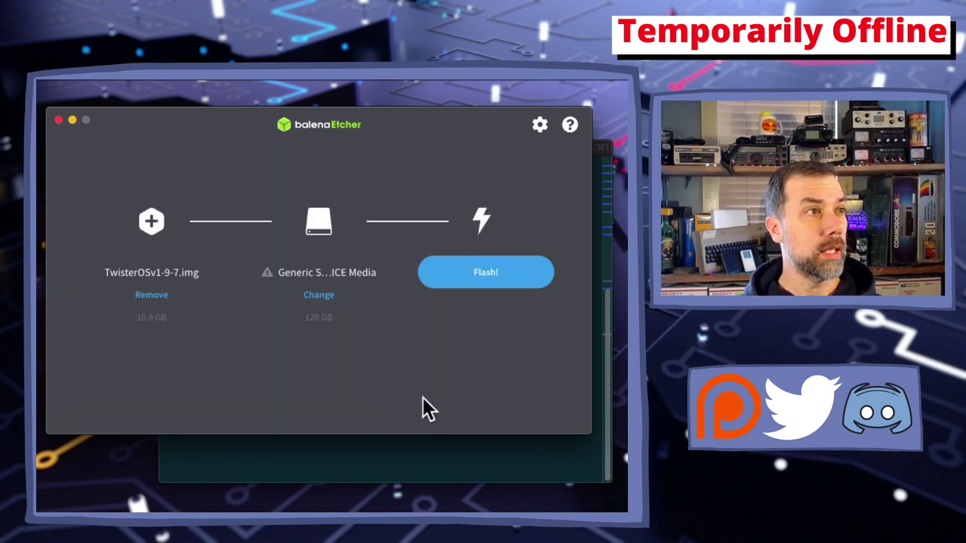
left_click(500, 278)
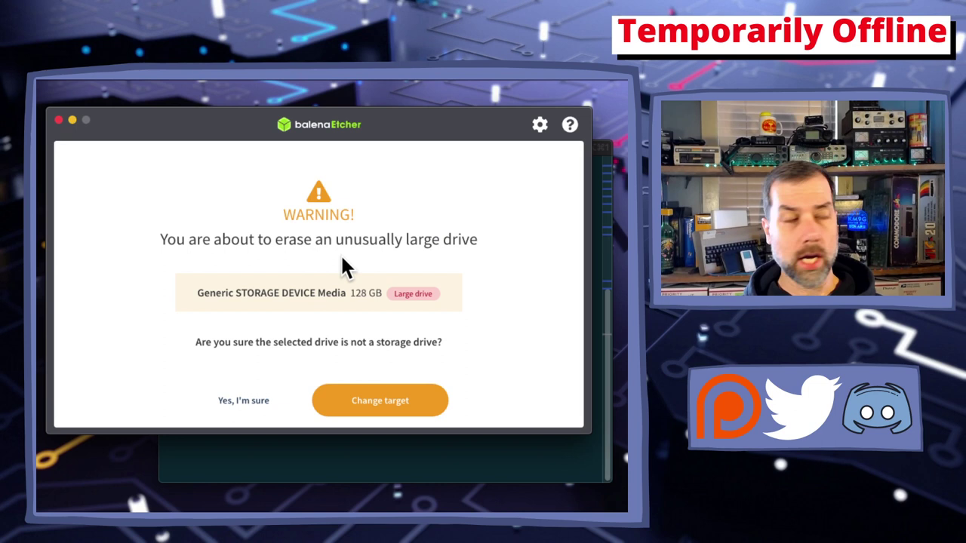
left_click(255, 404)
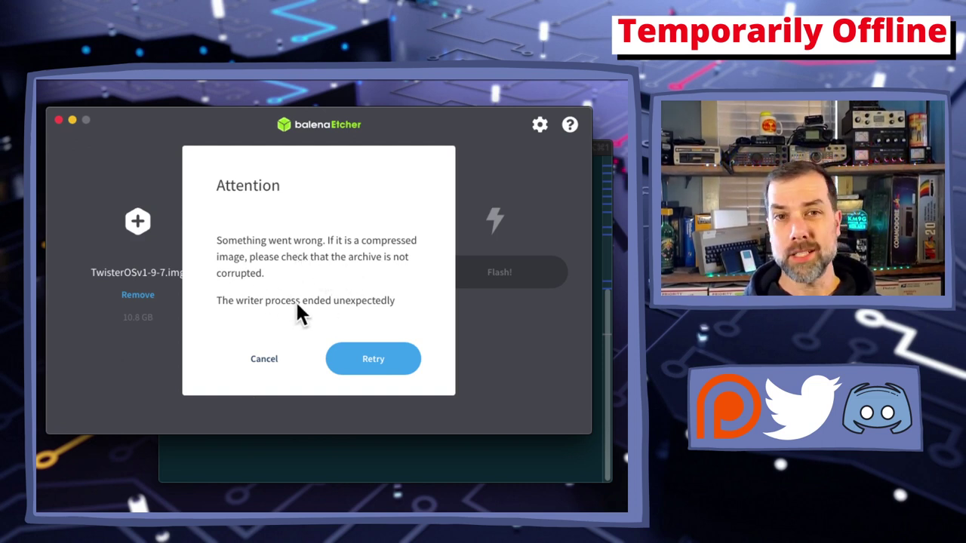
Dismiss the flashing error in balenaEtcher and switch to the terminal
left_click(264, 360)
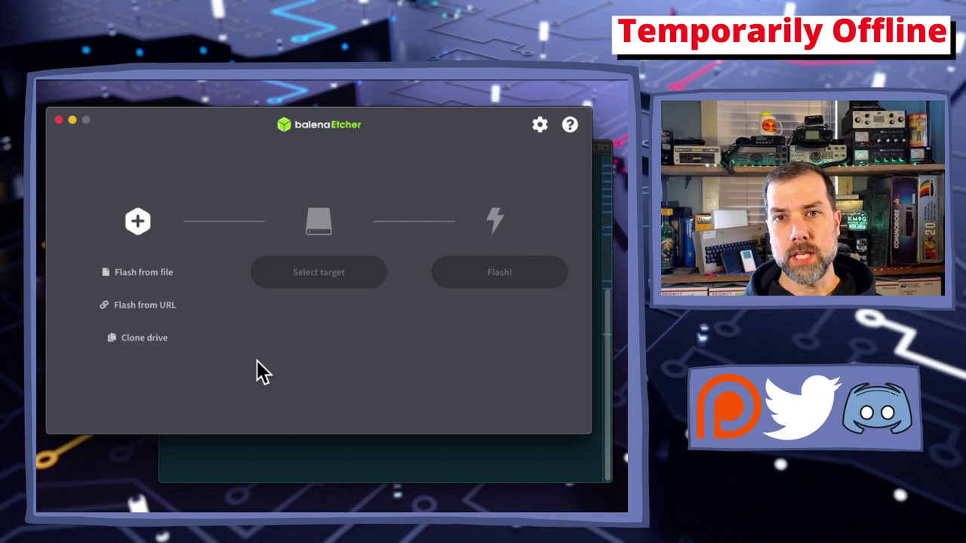
left_click(353, 456)
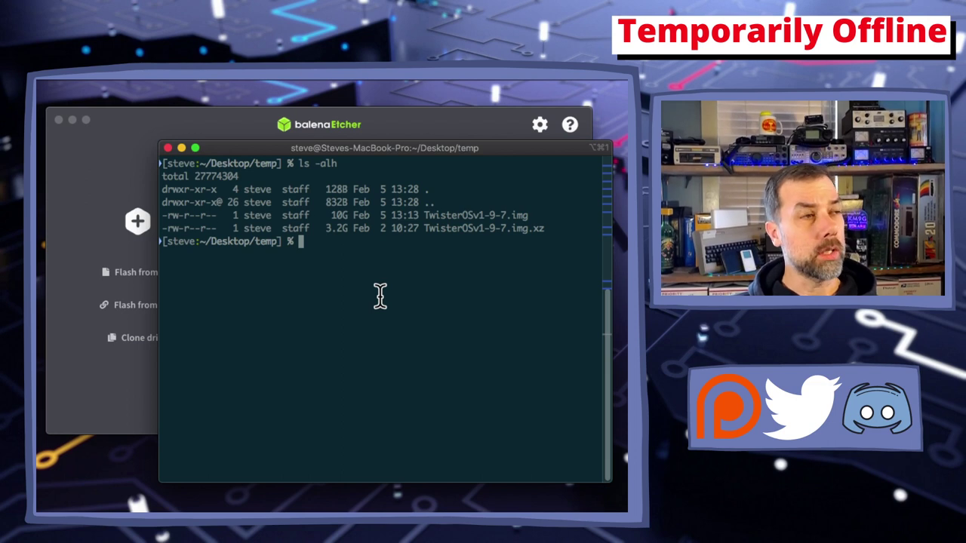
type("unxz T")
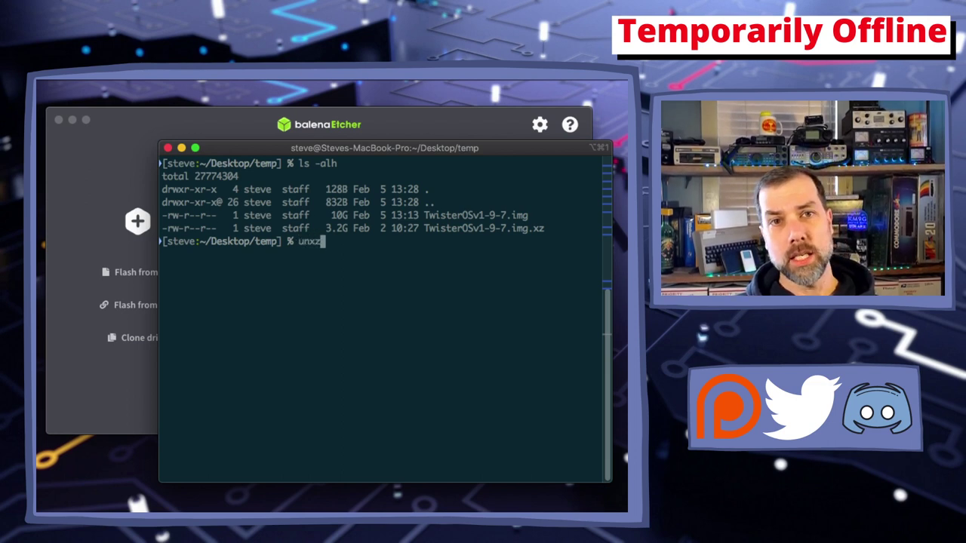
key("Tab")
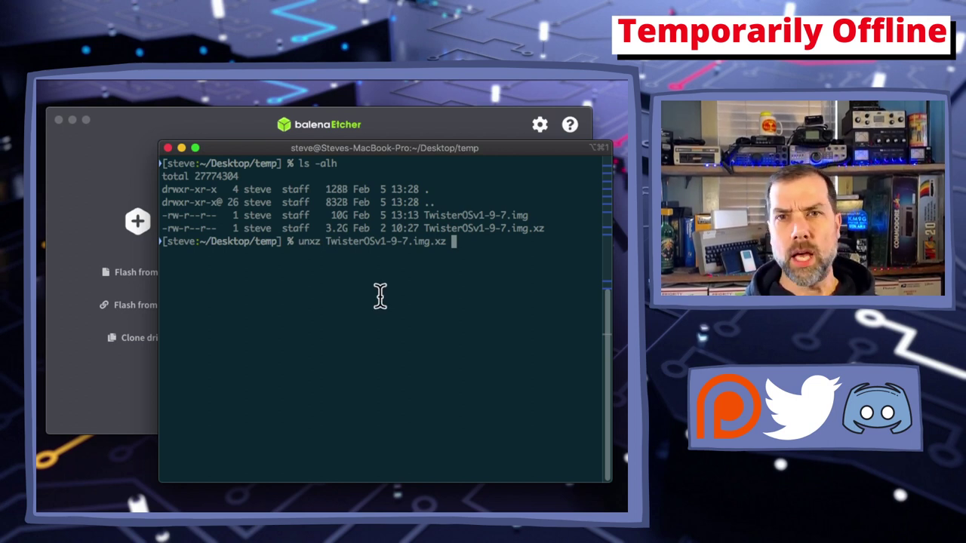
key("ctrl+u")
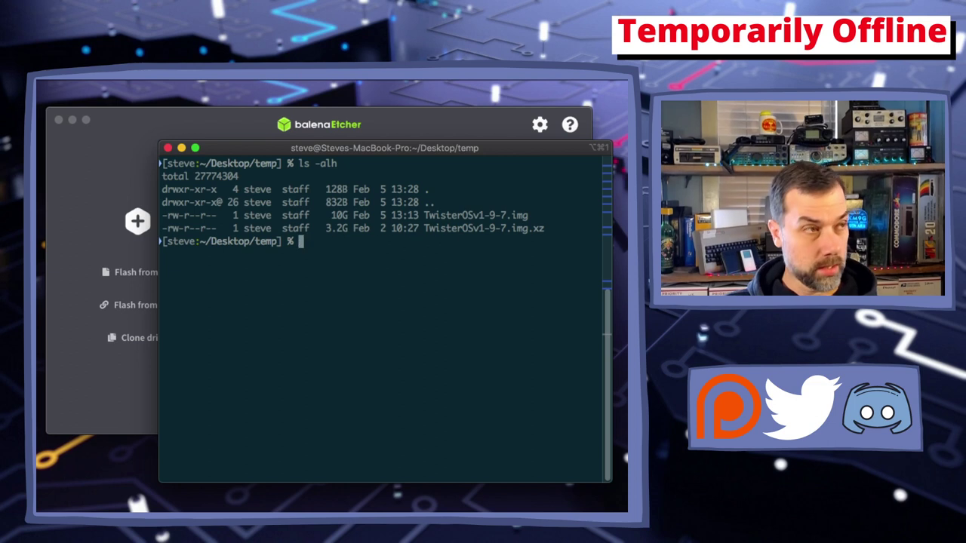
Display the computer's system information with neofetch
type("neofetch")
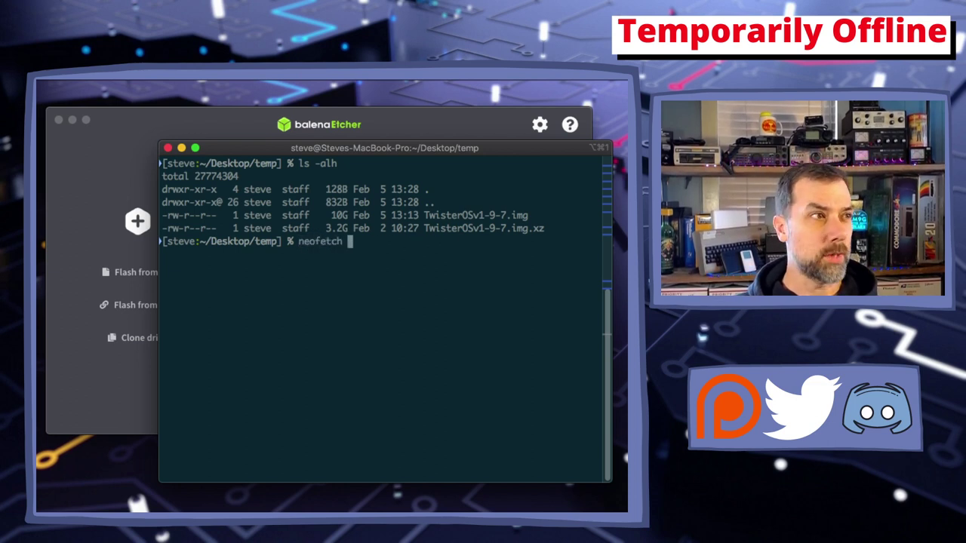
key("Return")
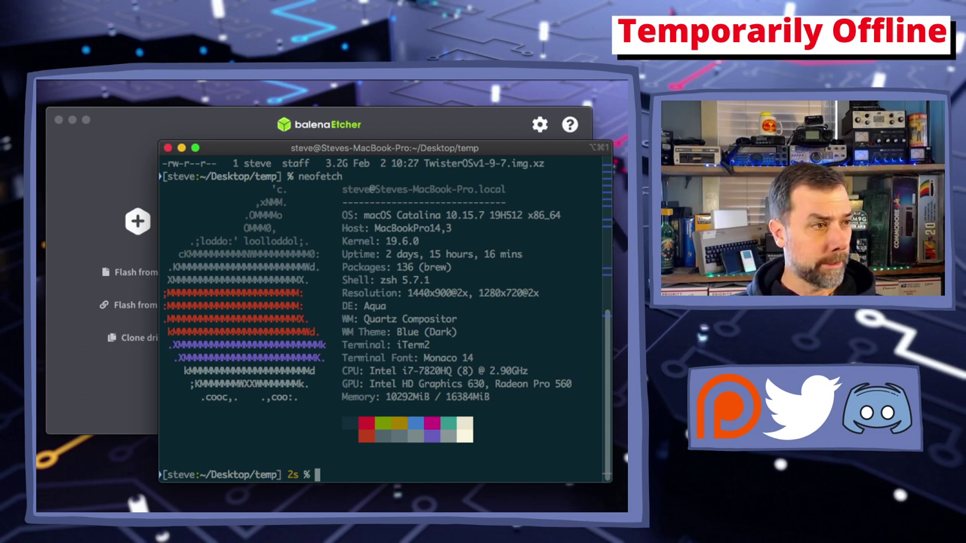
type("unxz TW")
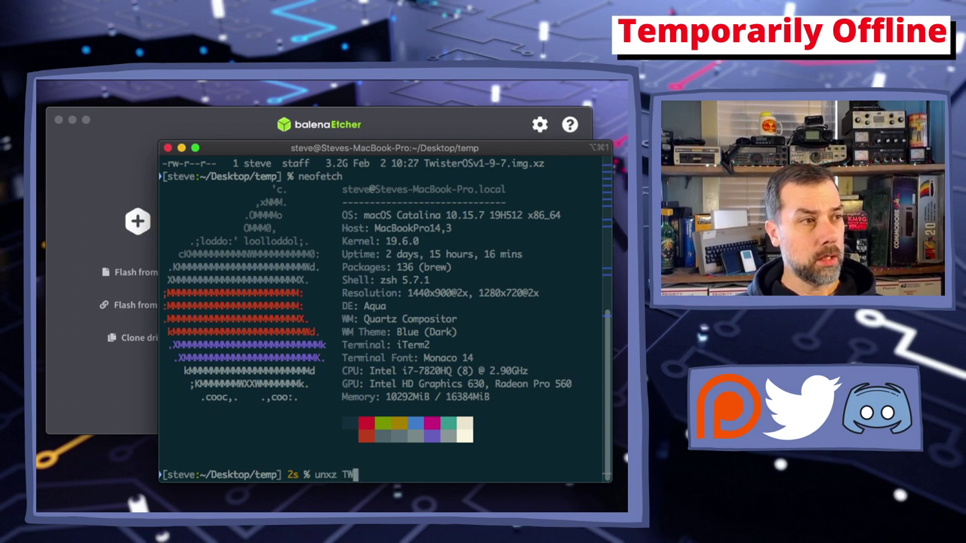
key("Tab")
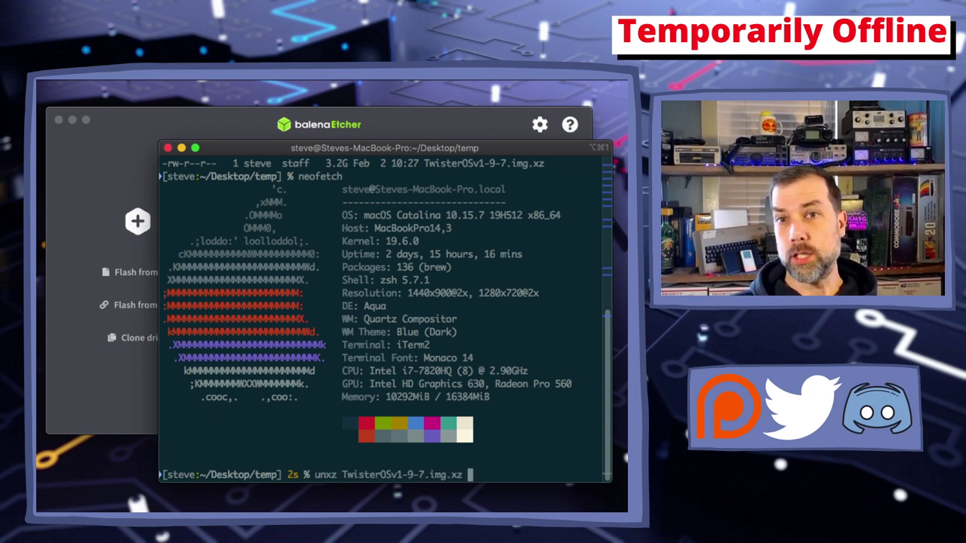
key("ctrl+u")
List all files in the temp folder with details and readable sizes using ls -alh
type("ls -alh")
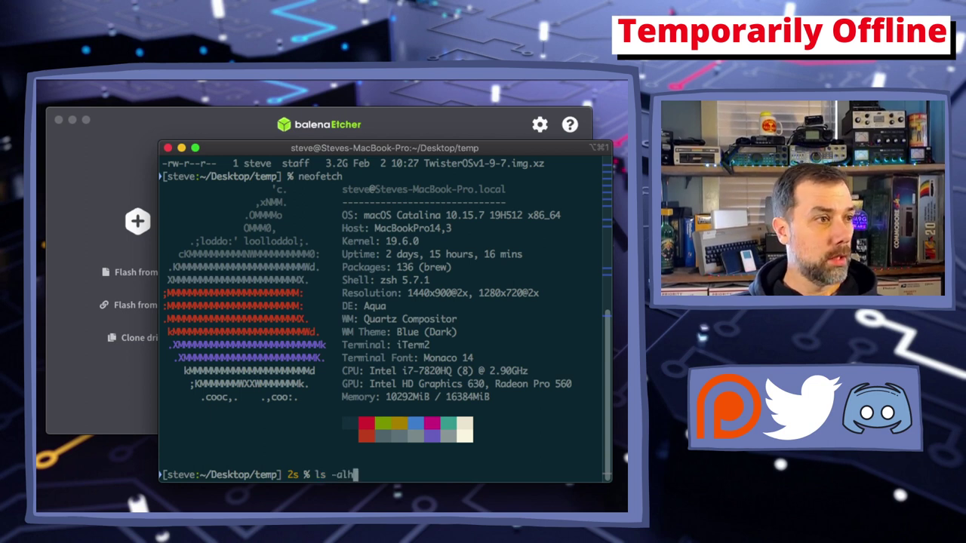
key("Return")
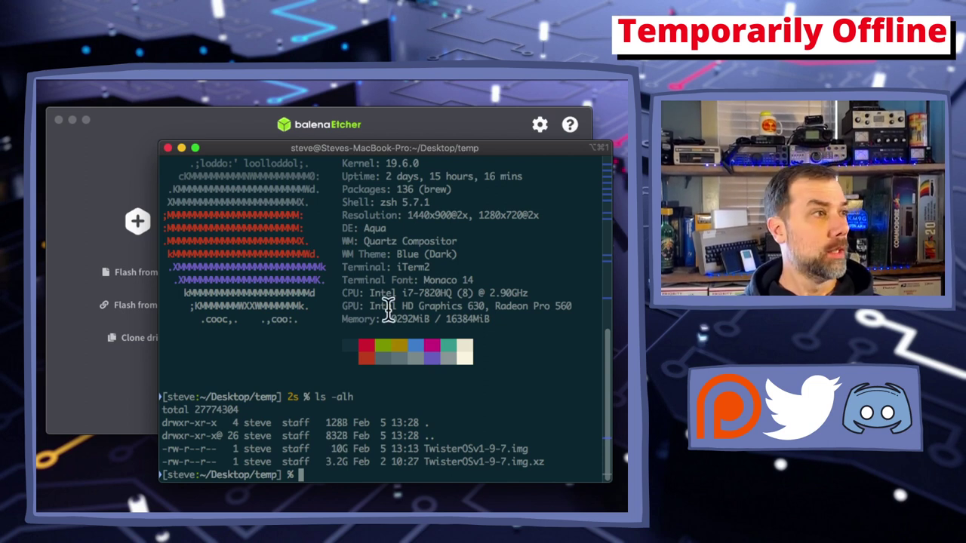
Switch back to balenaEtcher and load the uncompressed TwisterOSv1-9-7.img from the temp folder as the image to flash
left_click(59, 155)
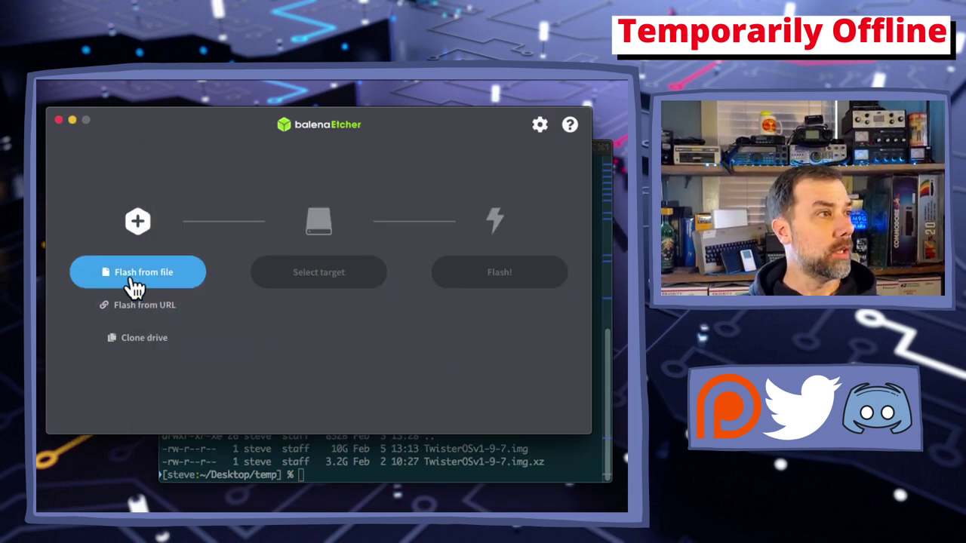
left_click(135, 287)
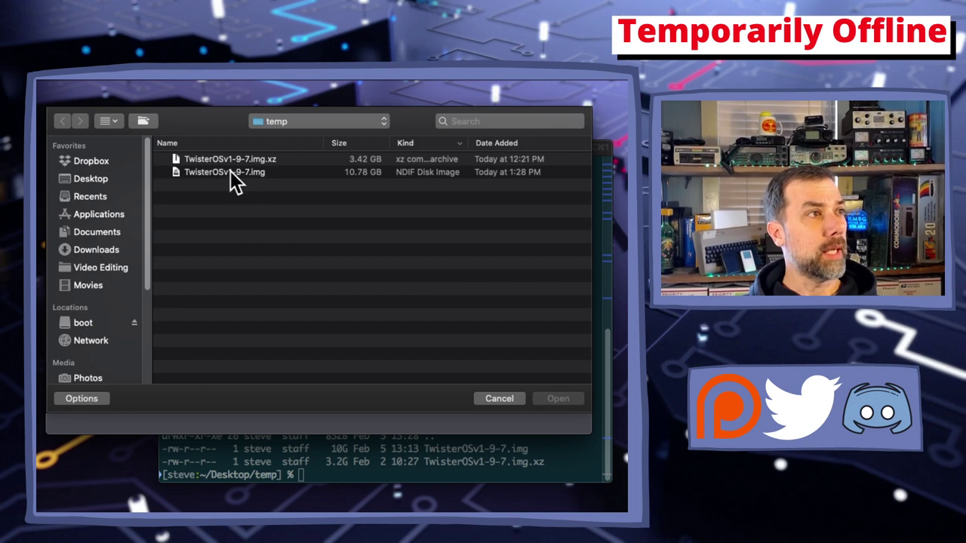
left_click(236, 176)
left_click(558, 400)
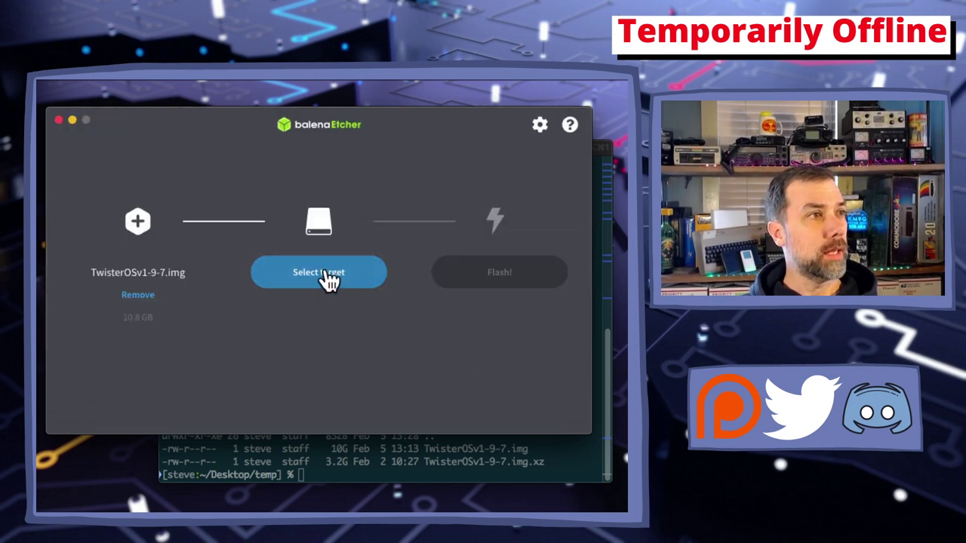
Select the 128 GB Generic STORAGE DEVICE Media as the target and flash the image, accepting the large drive's erasure
left_click(325, 275)
left_click(91, 233)
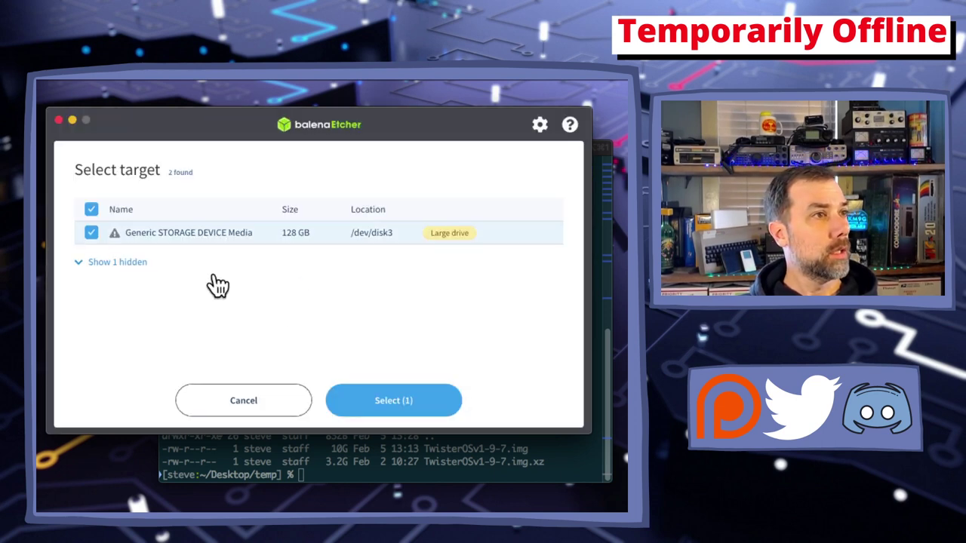
left_click(405, 406)
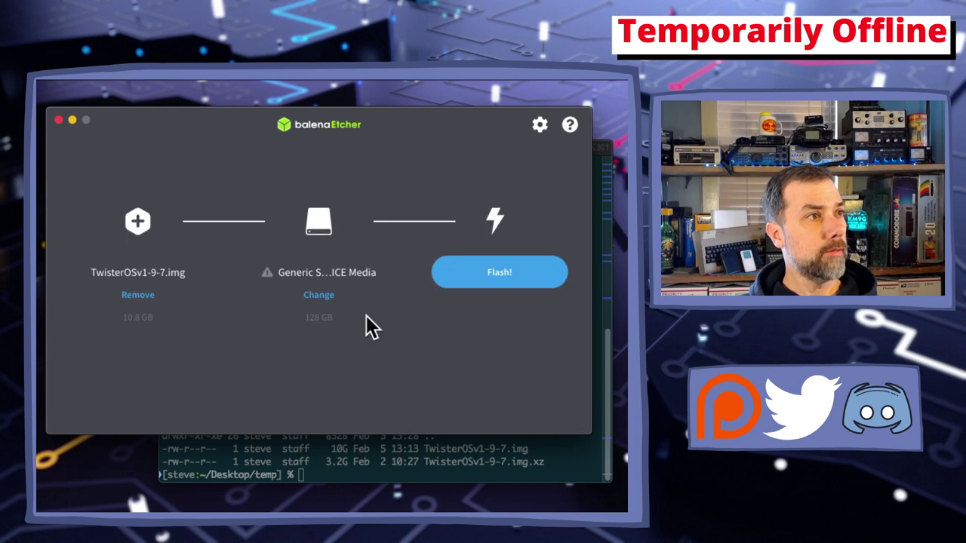
left_click(507, 287)
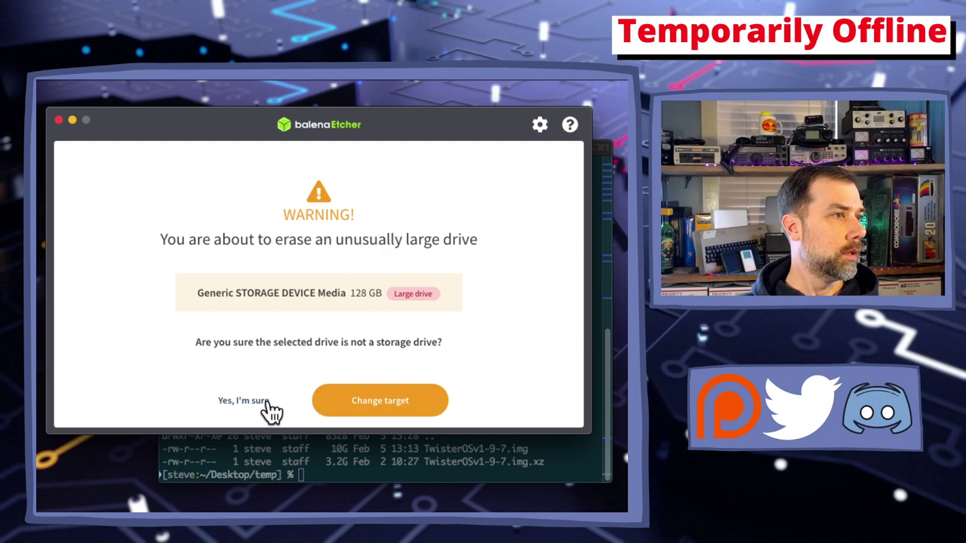
left_click(243, 401)
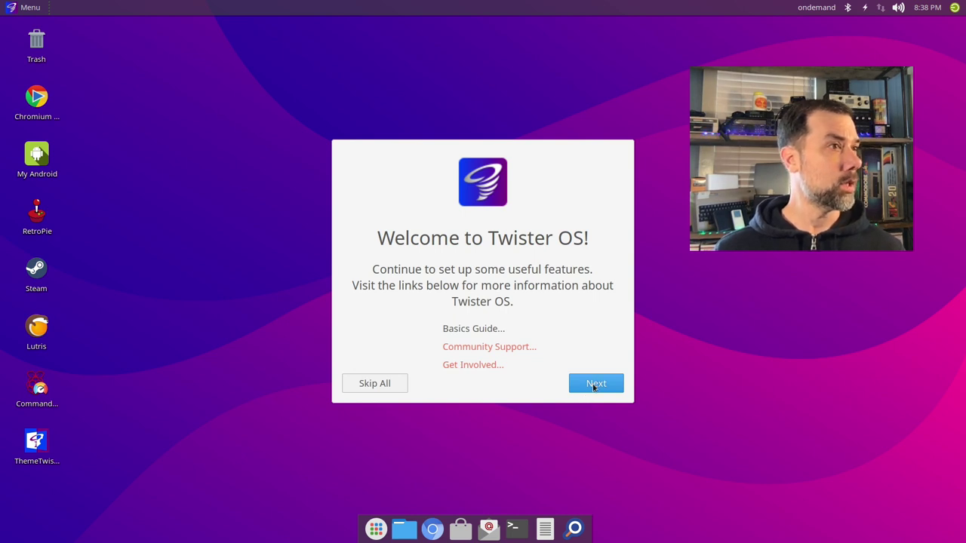
Open Raspberry Pi Configuration from the Twister OS welcome wizard, review the display options, and enable the SSH and VNC interfaces
left_click(594, 384)
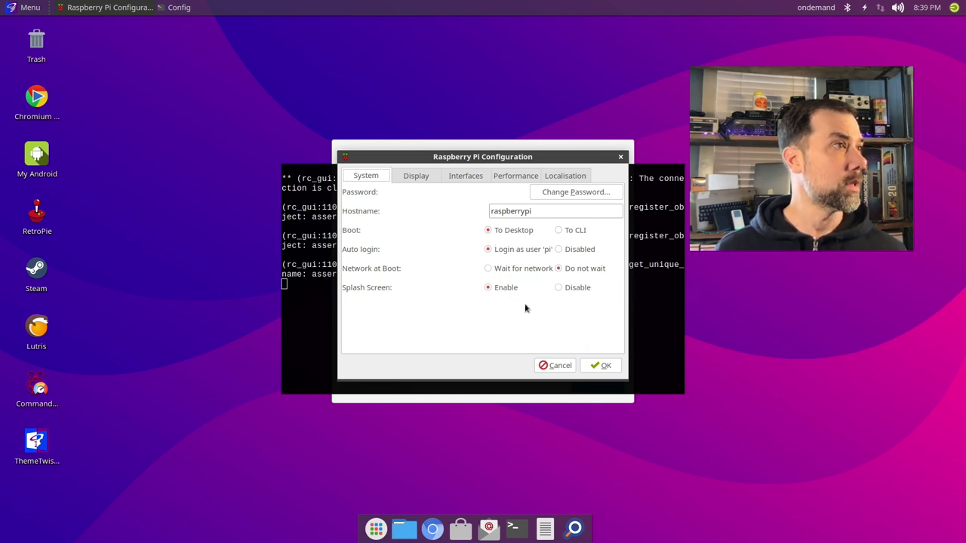
left_click(413, 178)
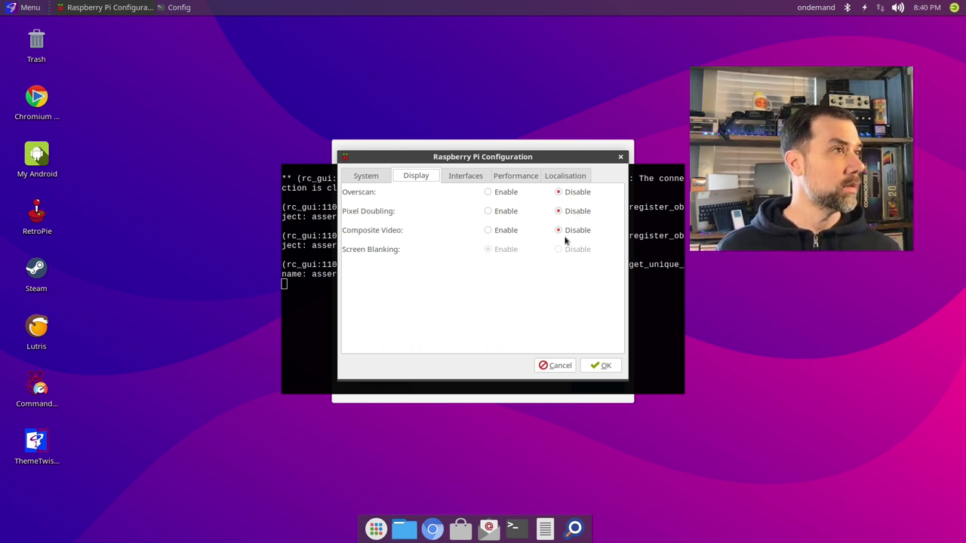
left_click(470, 179)
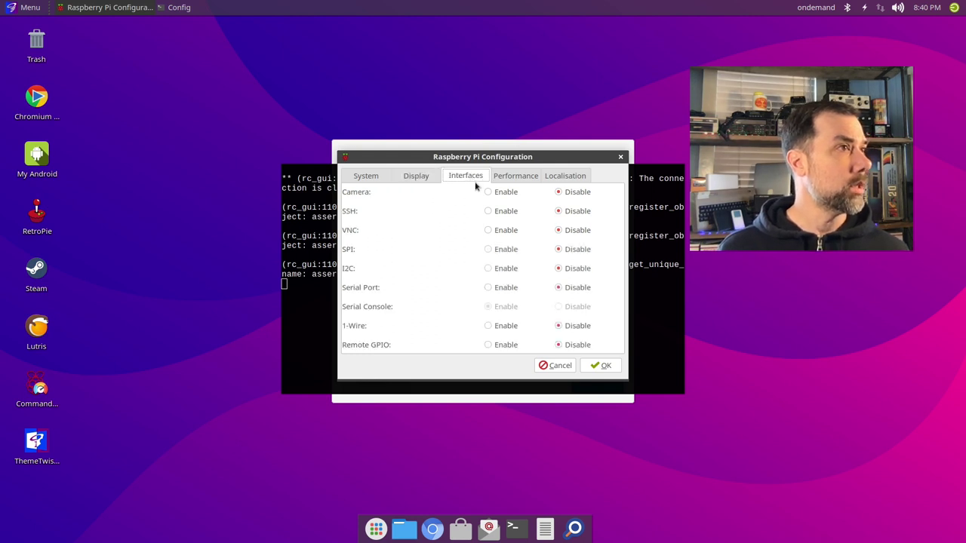
left_click(487, 212)
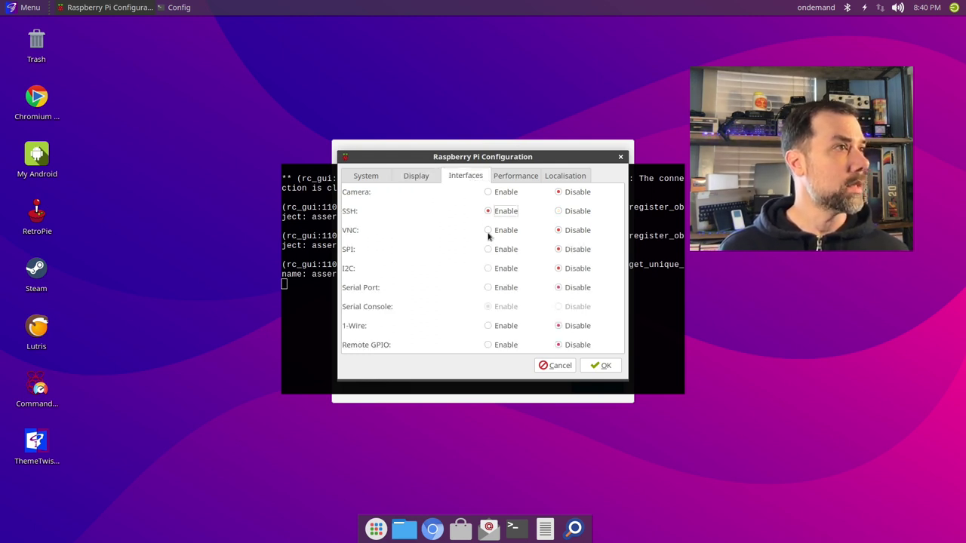
left_click(488, 230)
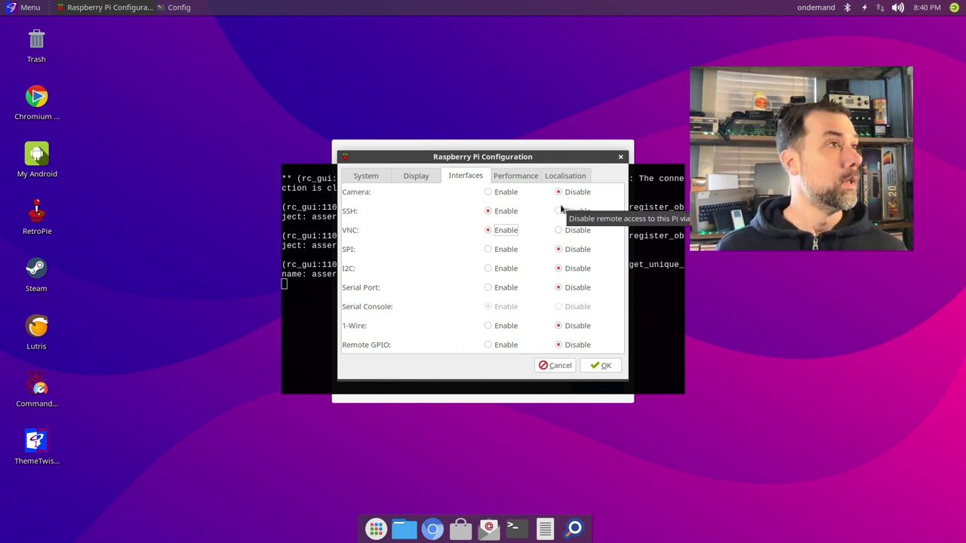
Review the performance settings and confirm localisation: English, United States, UTF-8; timezone America/Chicago; Generic 104-key PC keyboard with English (US) layout
left_click(519, 178)
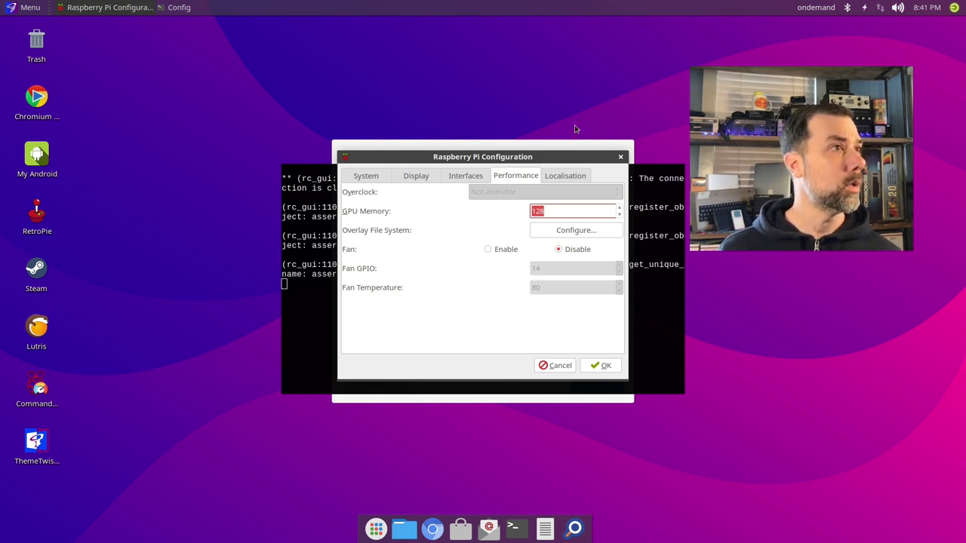
left_click(581, 179)
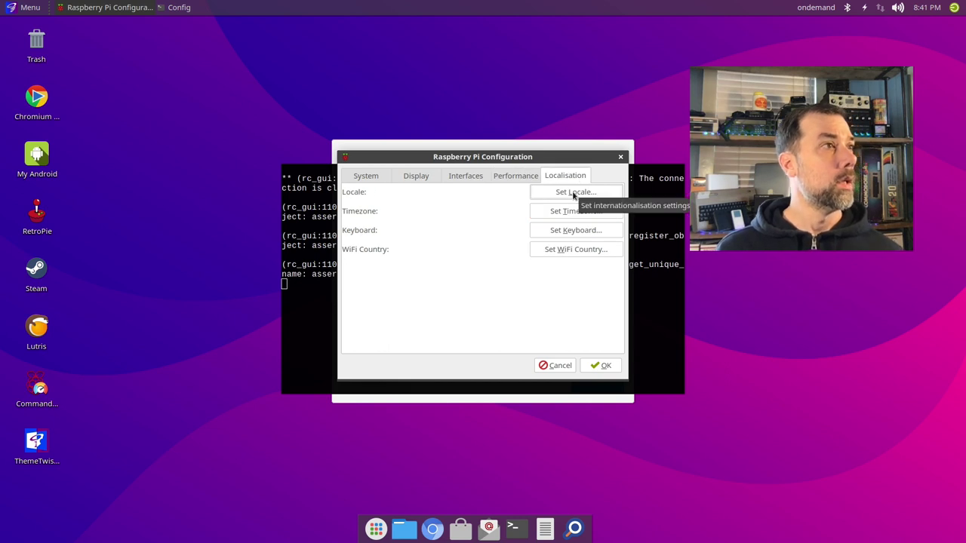
left_click(572, 194)
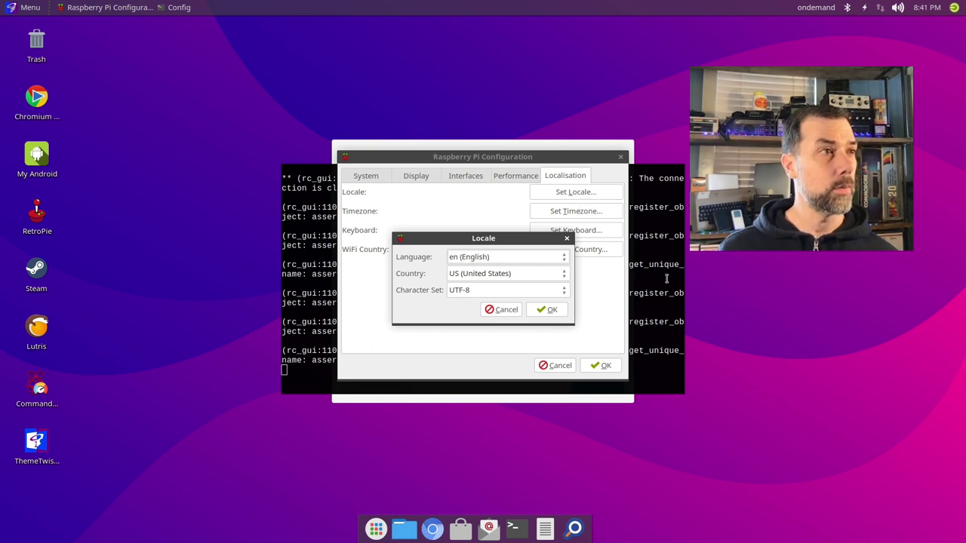
left_click(551, 309)
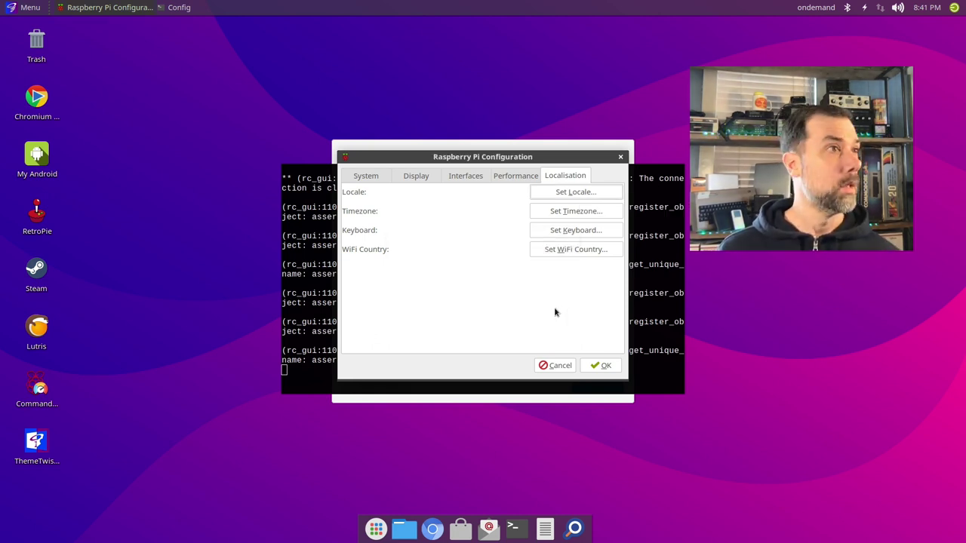
left_click(563, 215)
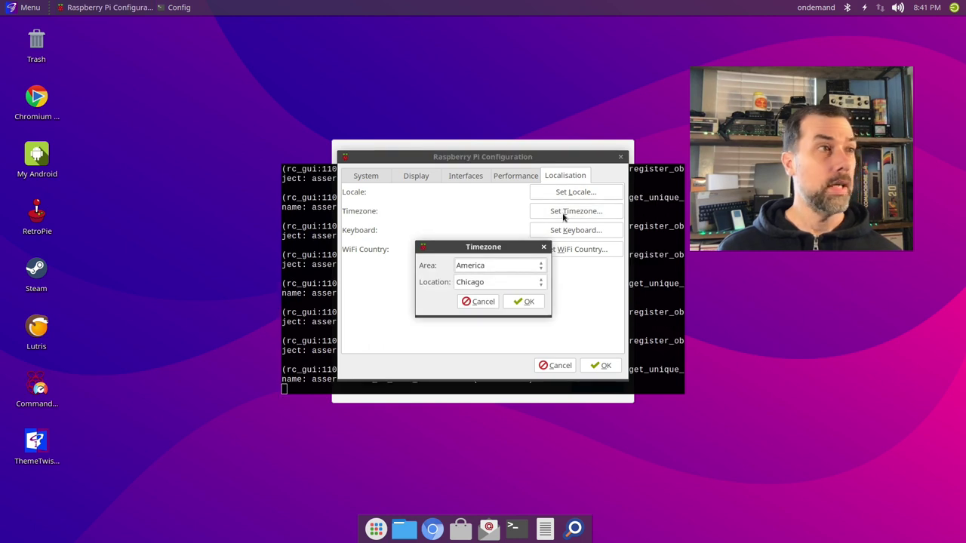
left_click(529, 302)
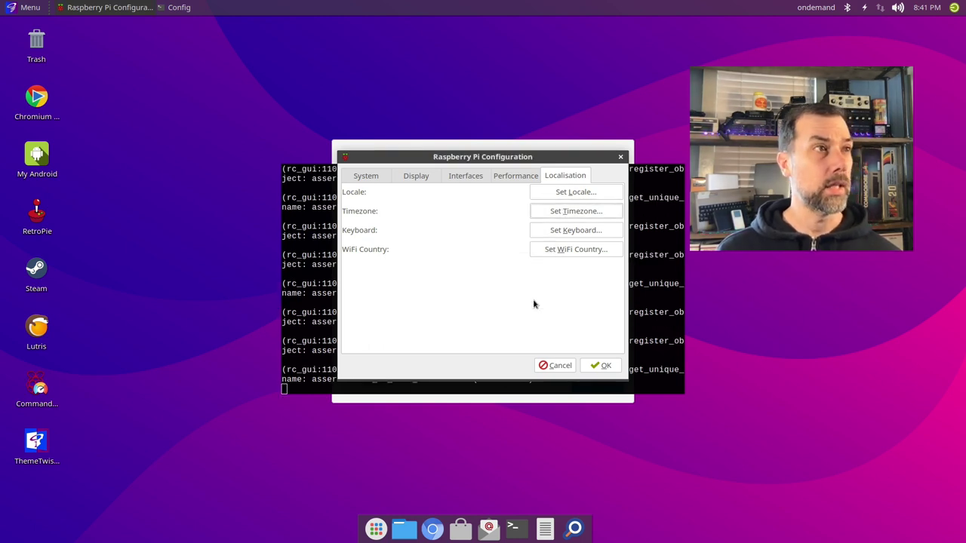
left_click(563, 232)
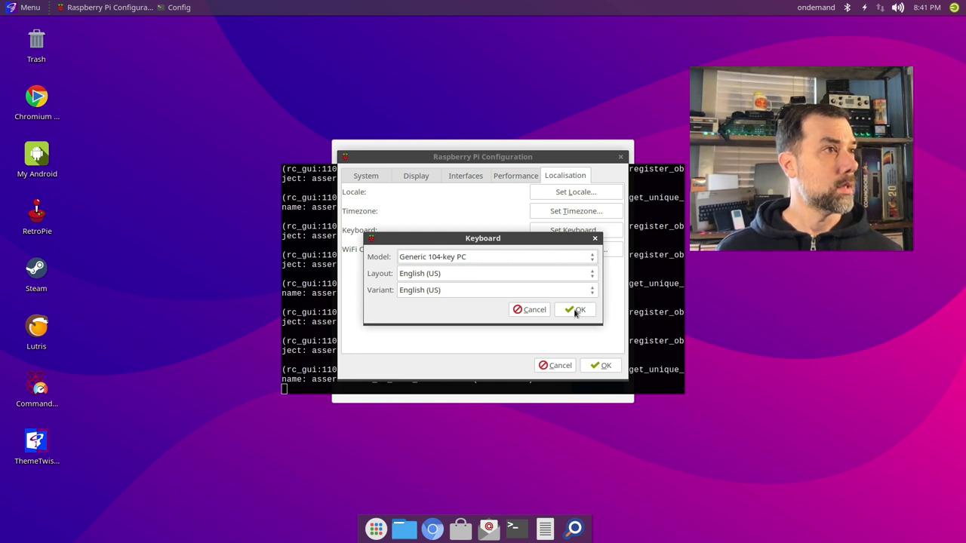
left_click(575, 310)
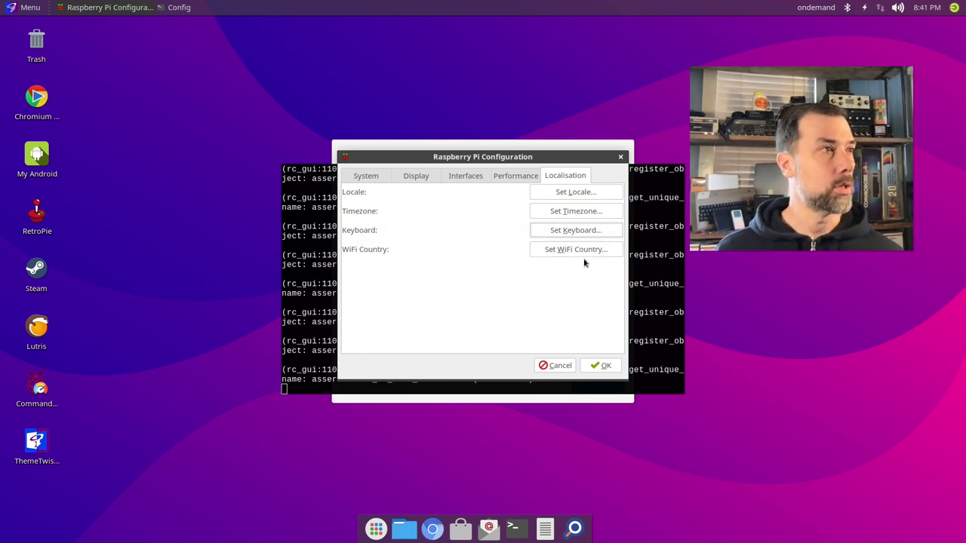
Accept the WiFi country as <not set>, apply the Raspberry Pi configuration, and advance the welcome wizard to Update Your System
left_click(578, 250)
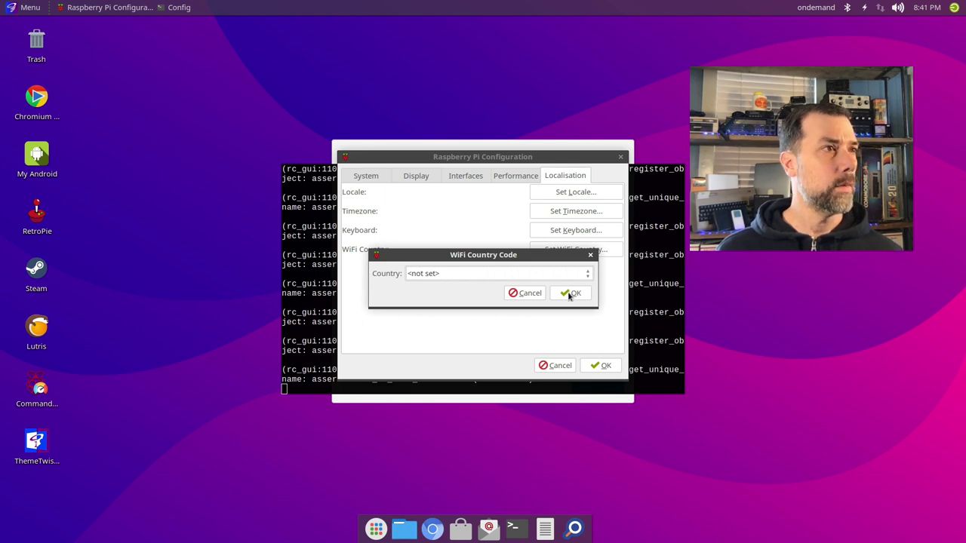
left_click(569, 295)
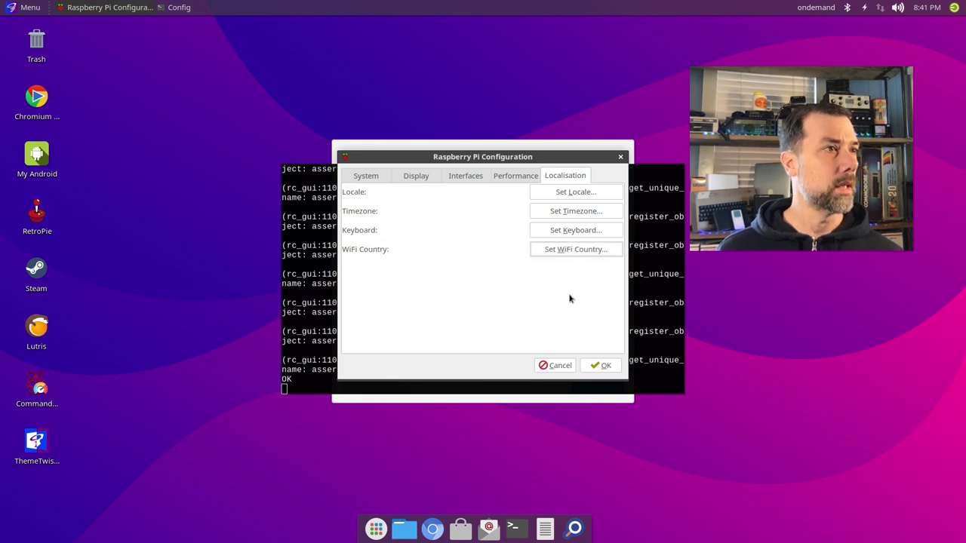
left_click(600, 368)
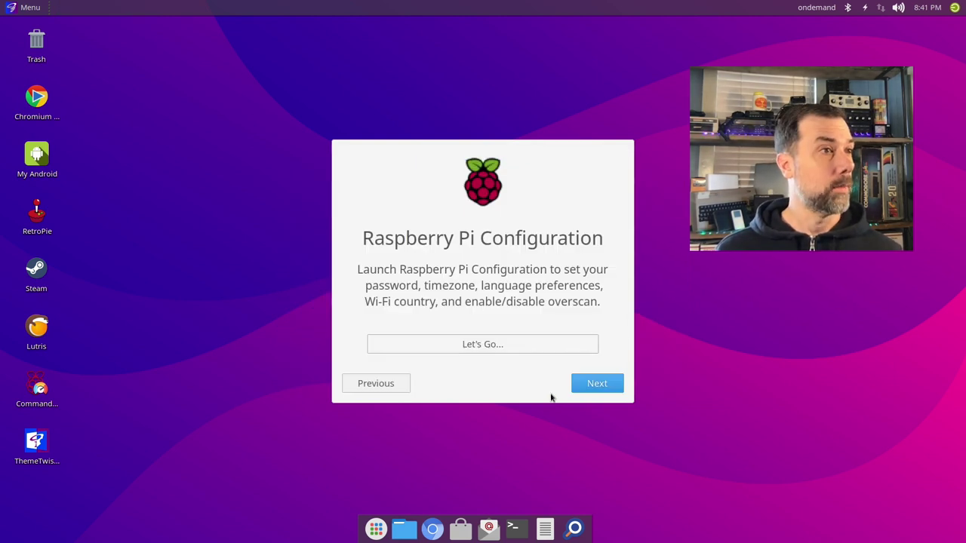
left_click(596, 382)
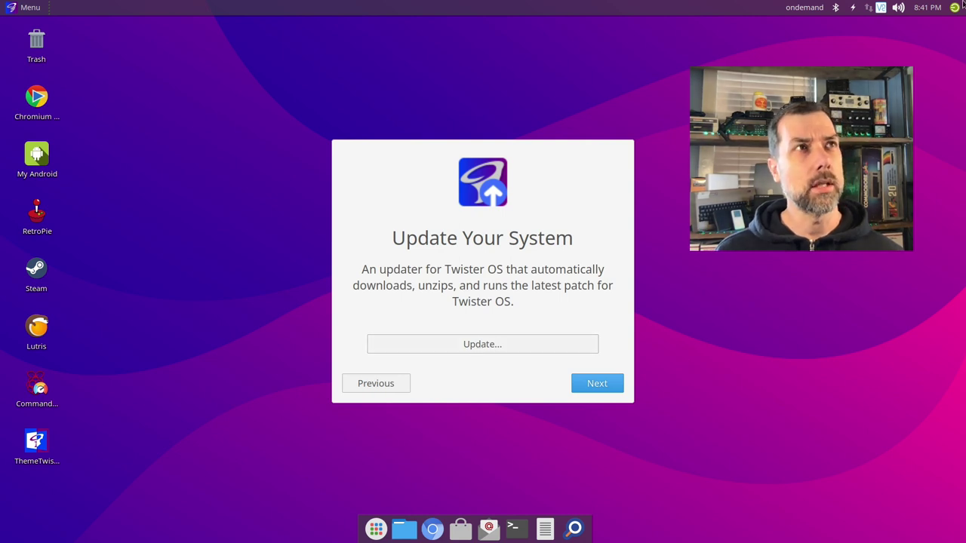
Connect to the Wi-Fi network Lakeland_Monitoring_Station by entering the network password
left_click(869, 8)
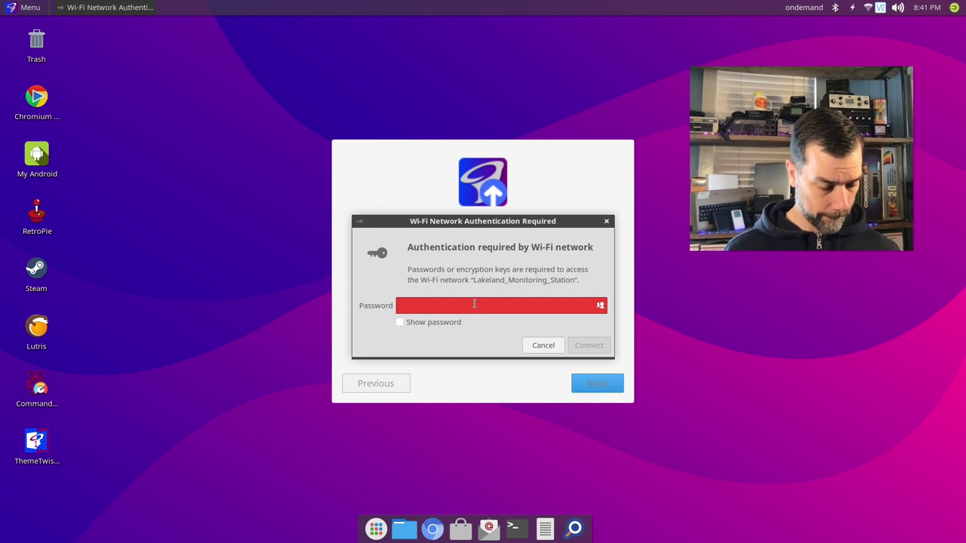
type("•••")
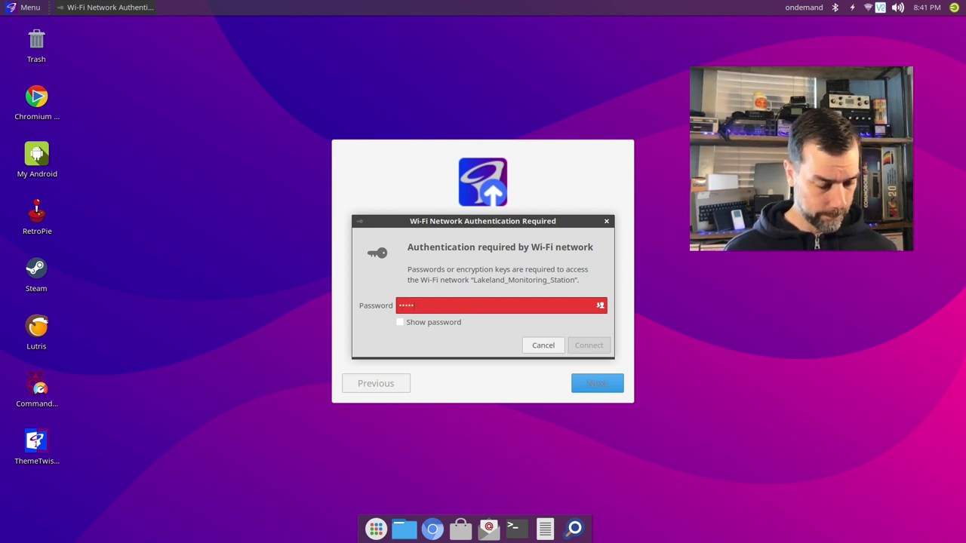
type("•••••")
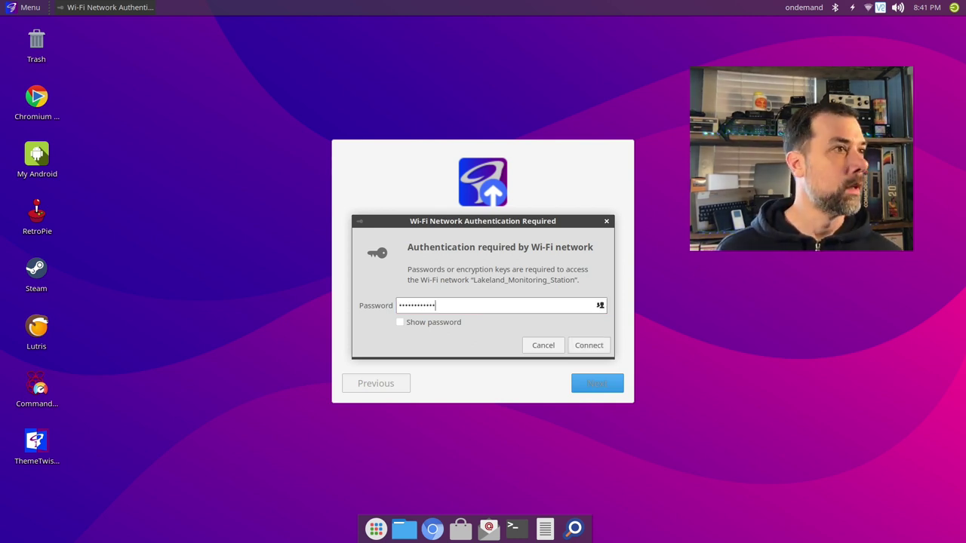
left_click(591, 347)
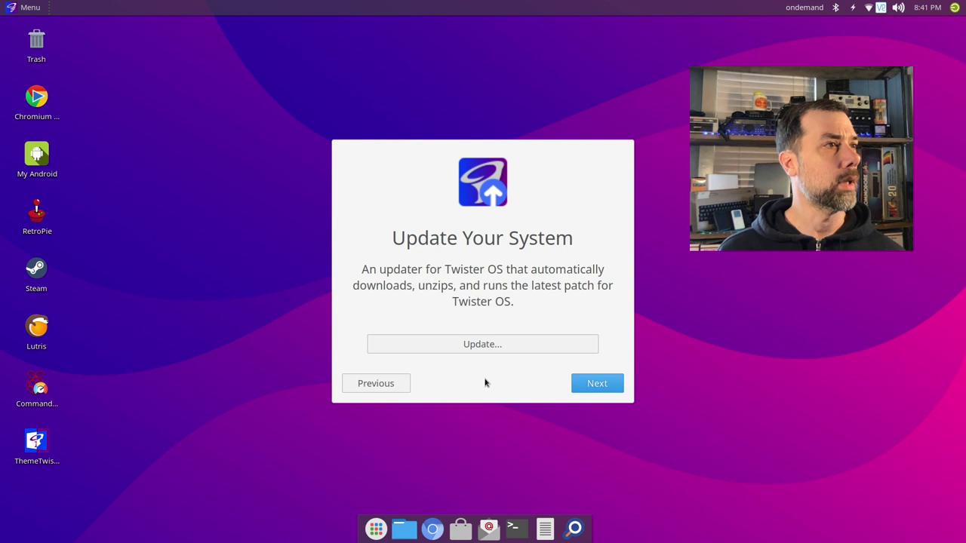
Launch the Twister OS system update and advance the welcome wizard to the Change Your Theme dialog
left_click(498, 347)
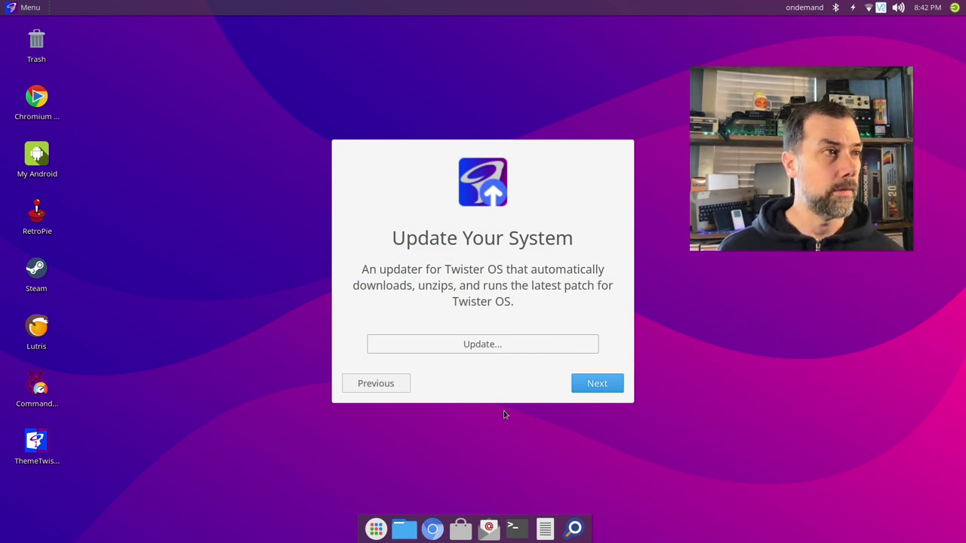
left_click(483, 347)
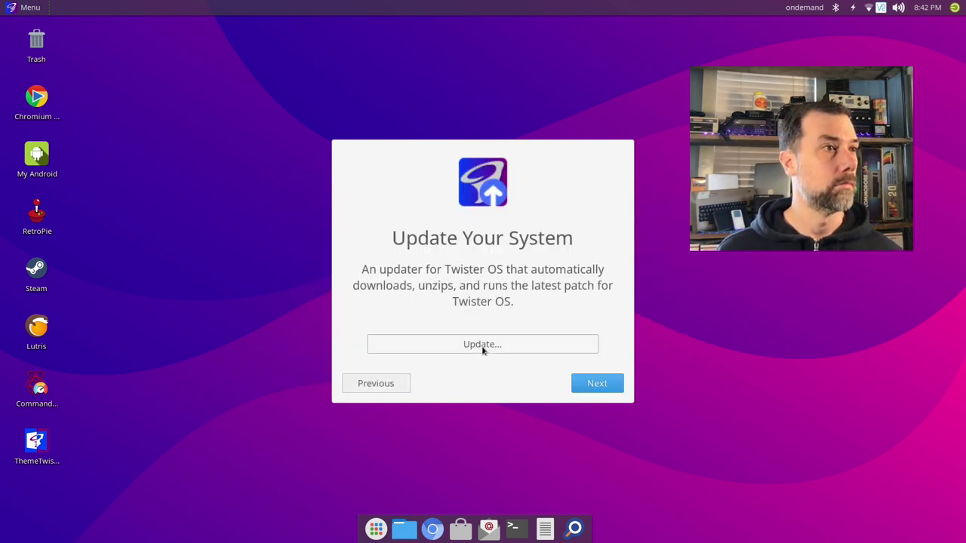
left_click(594, 386)
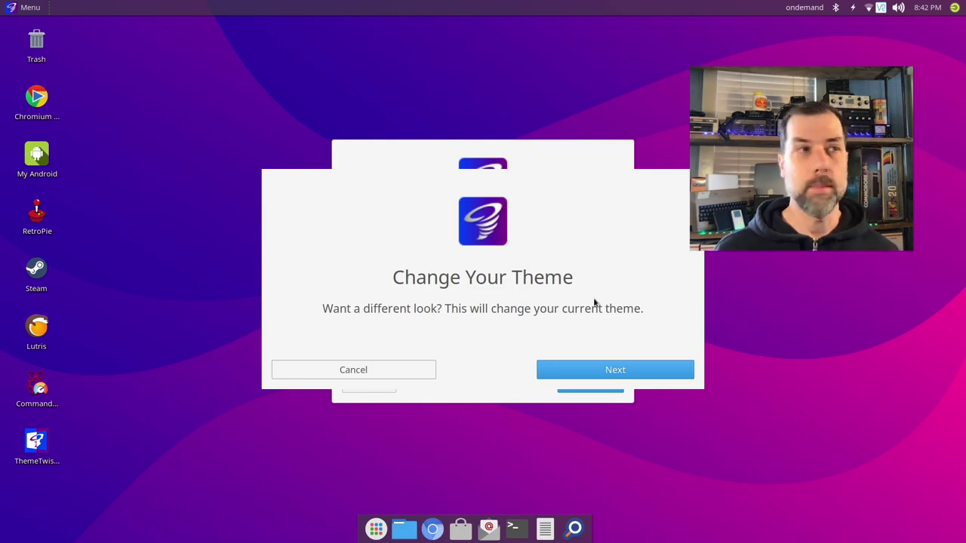
Review the desktop themes in the theme gallery and switch to the Nighthawk theme
left_click(606, 372)
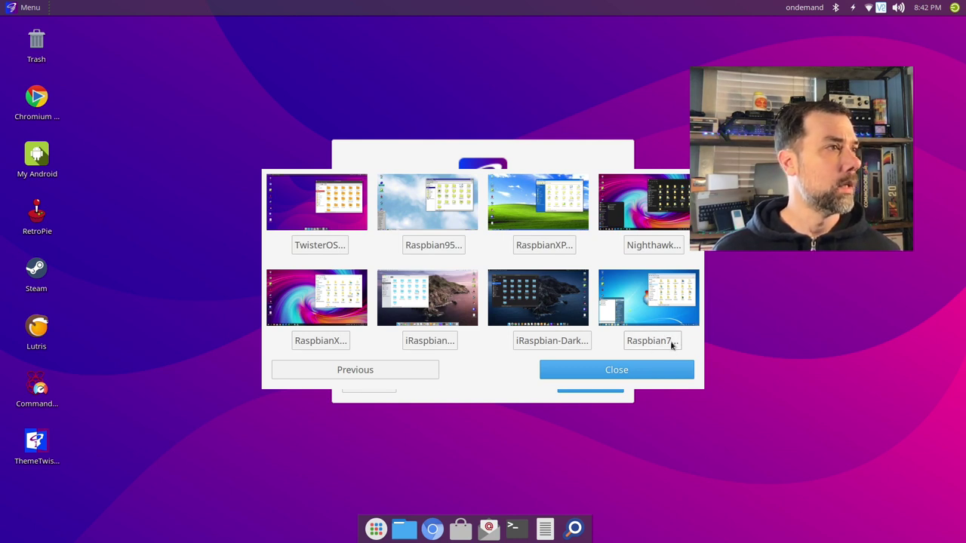
left_click(298, 370)
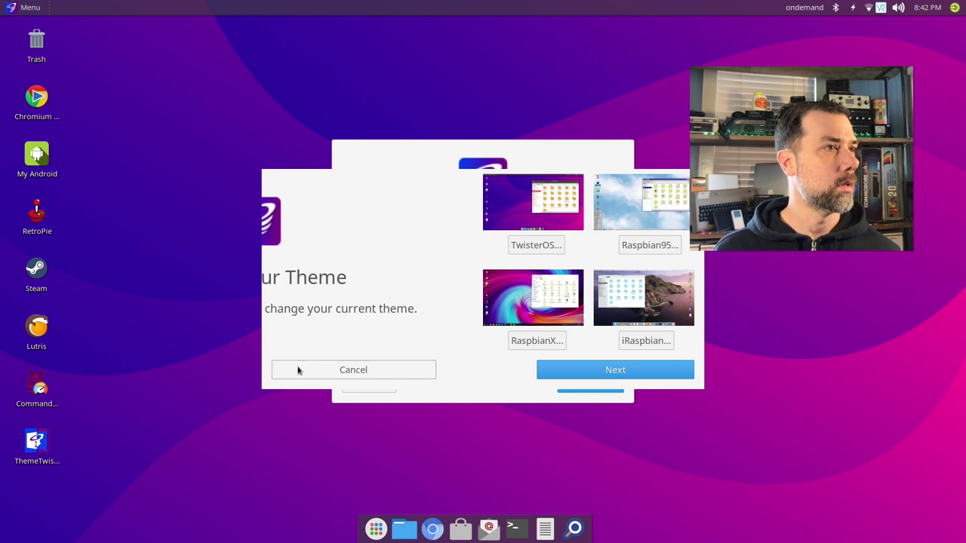
left_click(677, 374)
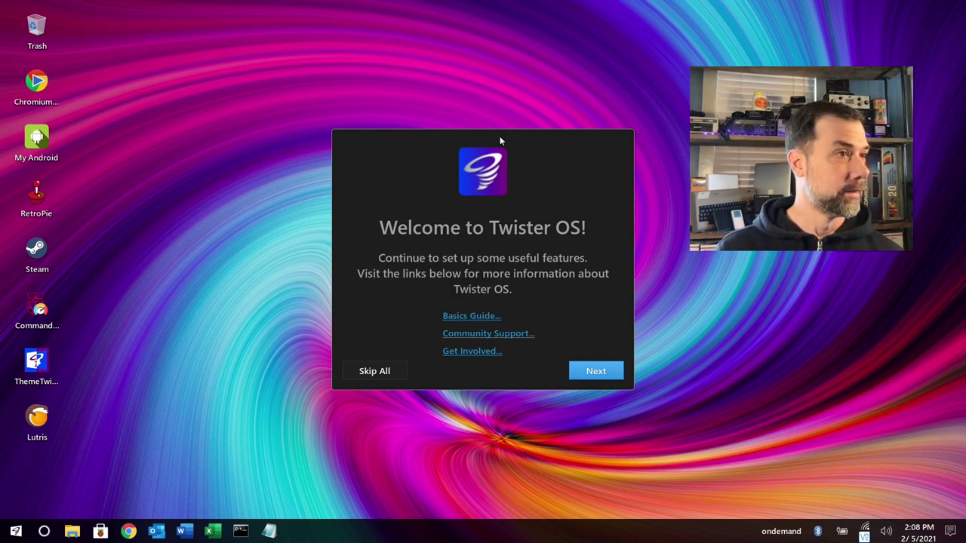
Switch the desktop to the iRaspbian-Dark theme through the welcome wizard's theme chooser and finish the wizard
left_click(584, 375)
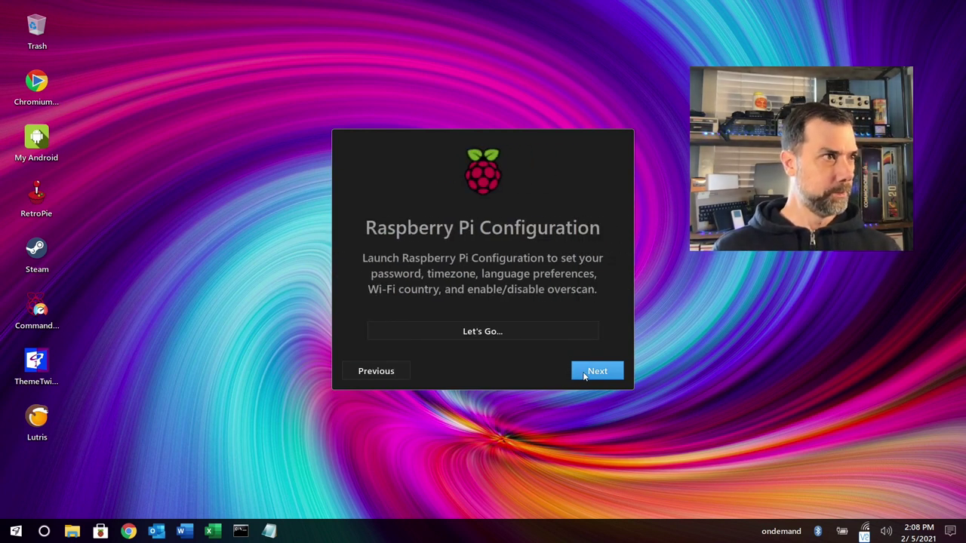
left_click(584, 375)
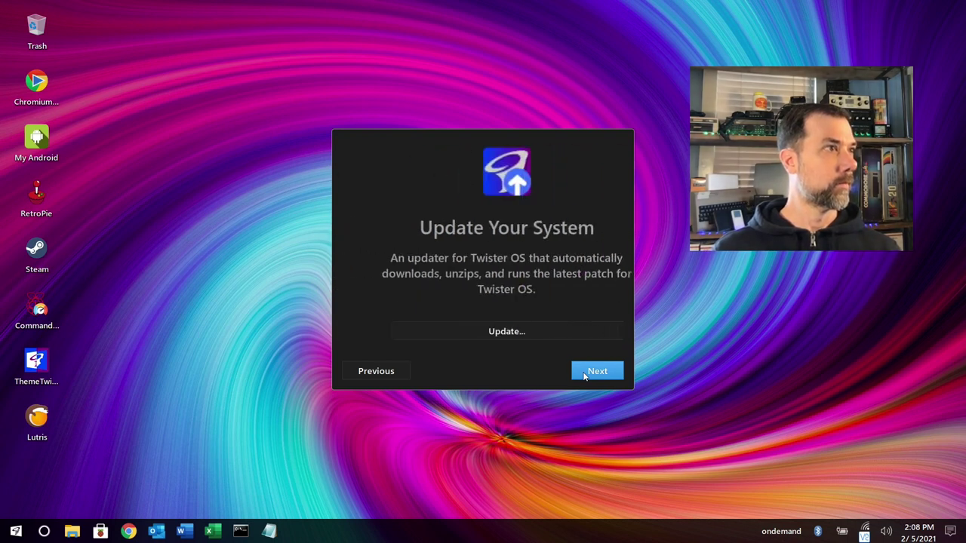
left_click(584, 375)
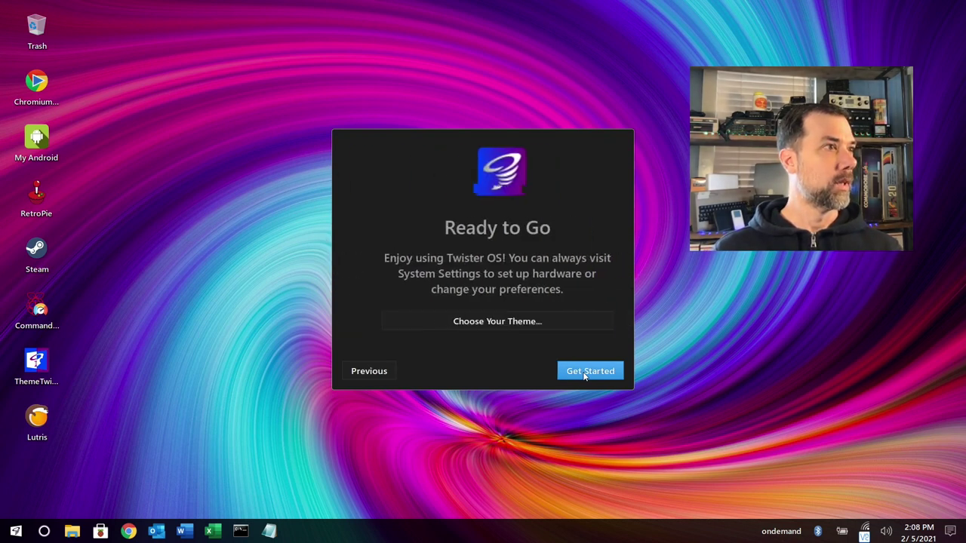
left_click(528, 323)
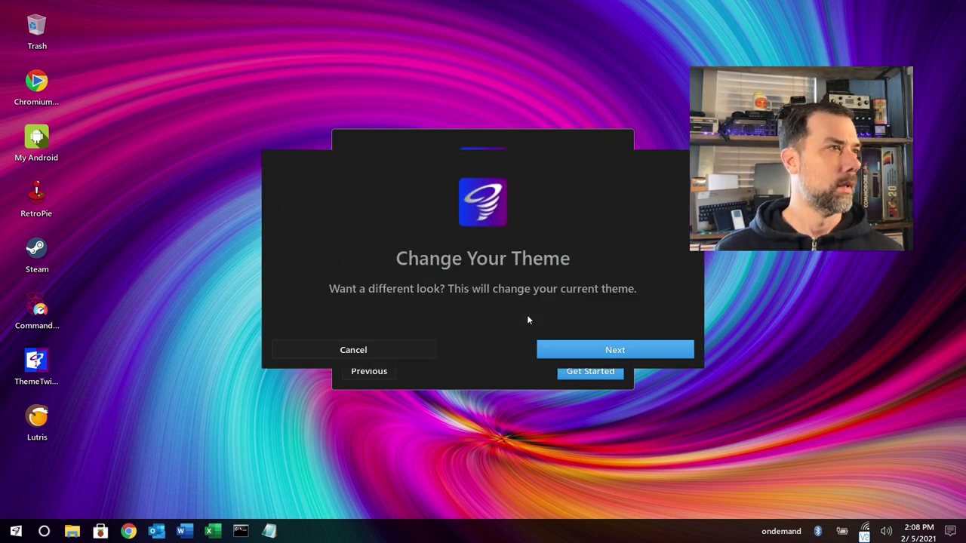
left_click(621, 351)
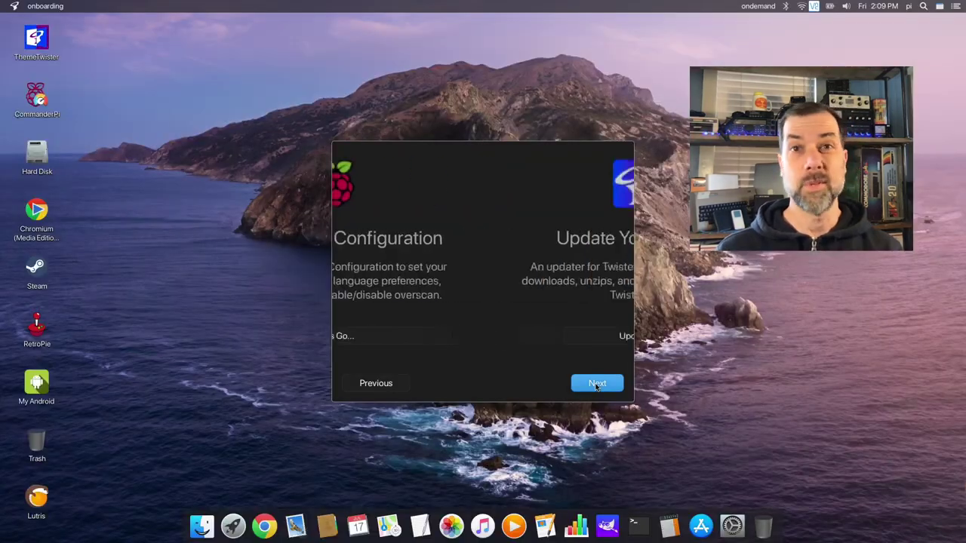
left_click(596, 384)
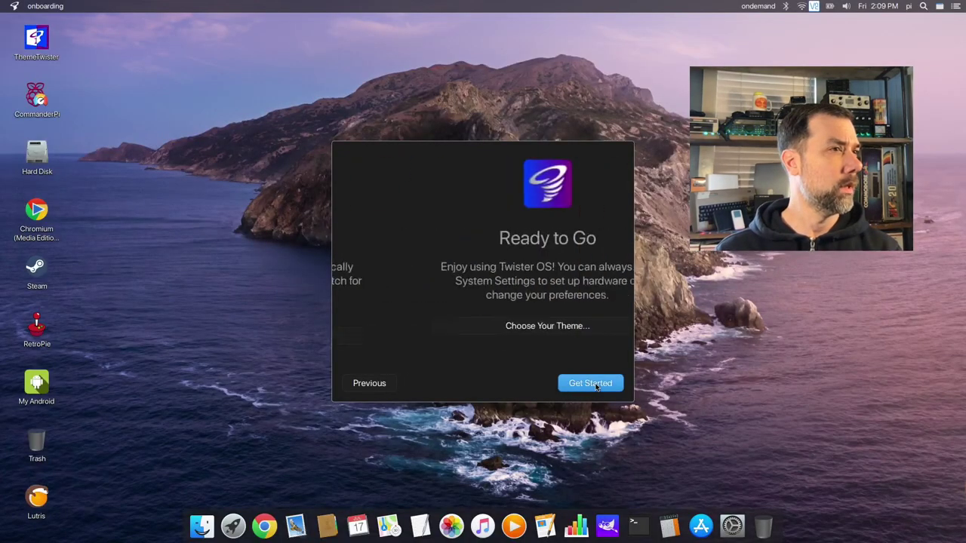
left_click(590, 383)
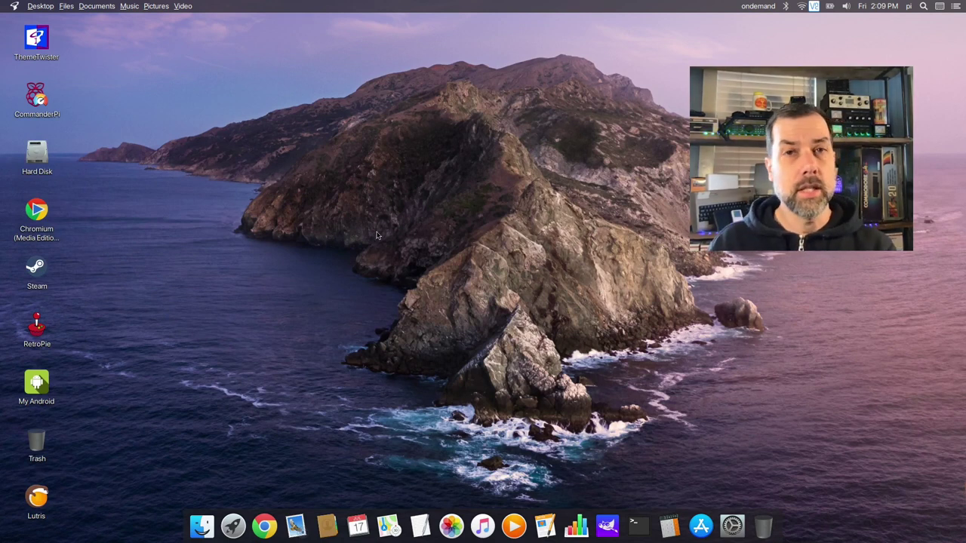
Inspect the frequencies available for CPU 0 in CPU Information and check the wireless mouse's battery status
left_click(758, 6)
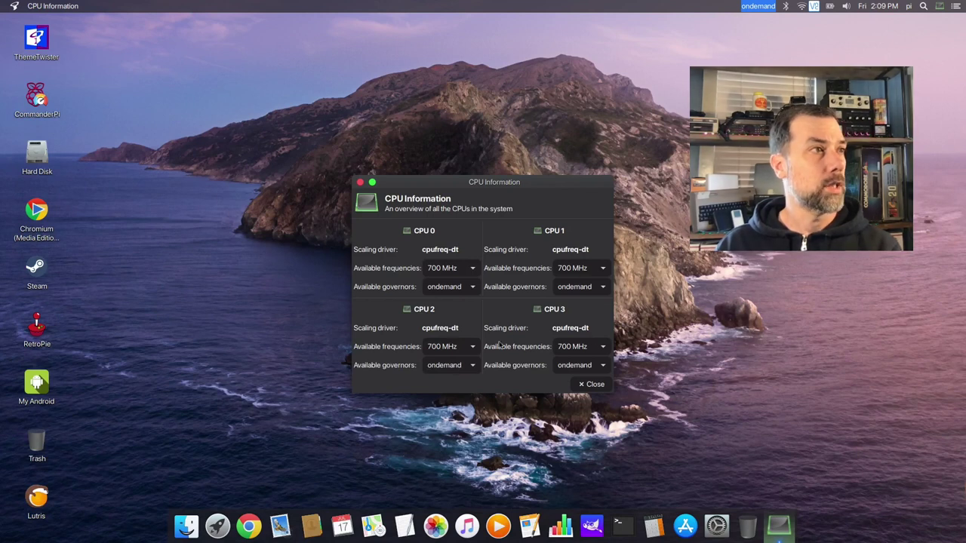
left_click(473, 270)
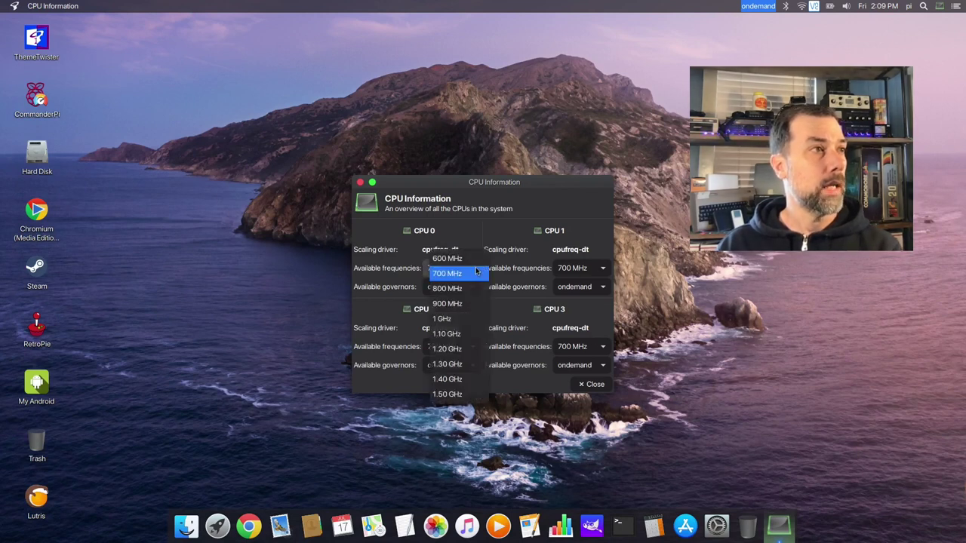
left_click(476, 270)
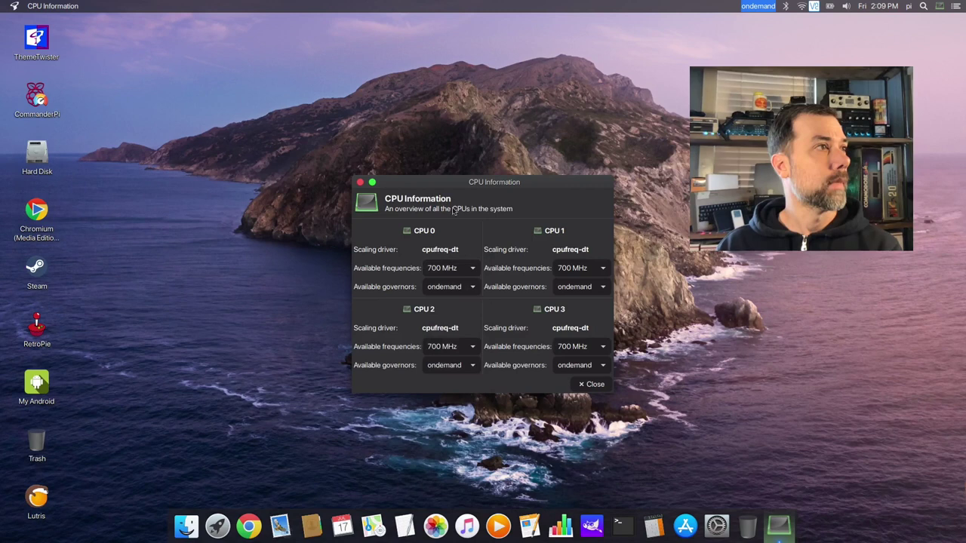
left_click(359, 183)
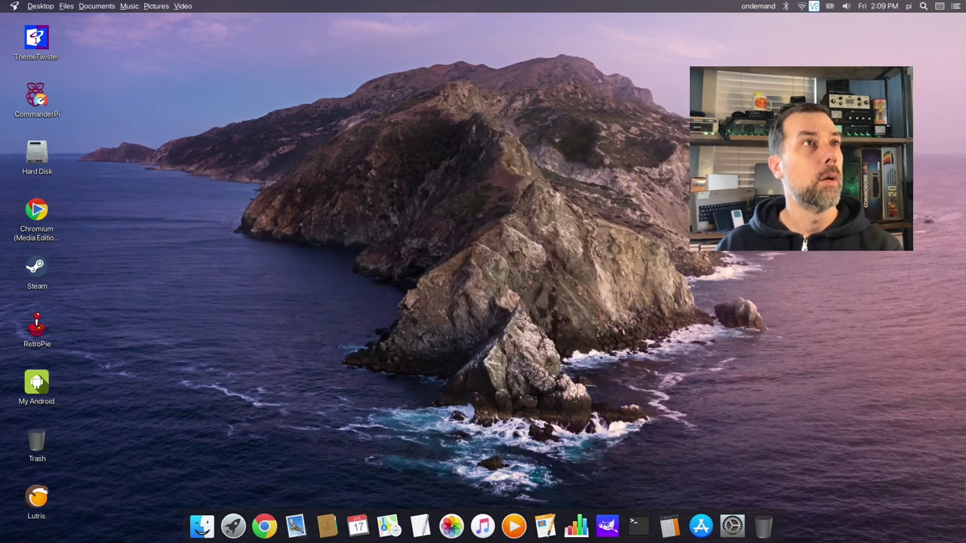
left_click(830, 7)
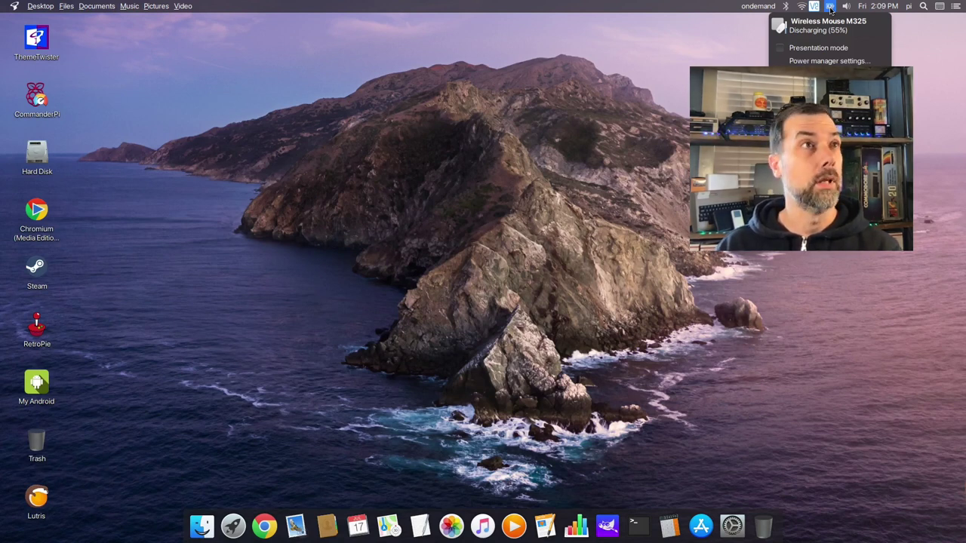
left_click(830, 8)
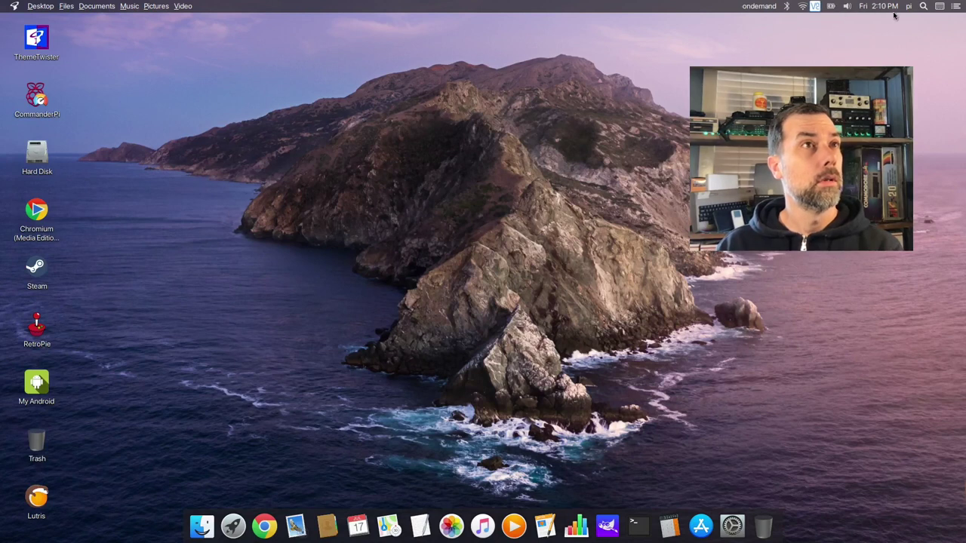
Calculate 1+1 in Spotlight Search, clear the query and dismiss the search
left_click(922, 6)
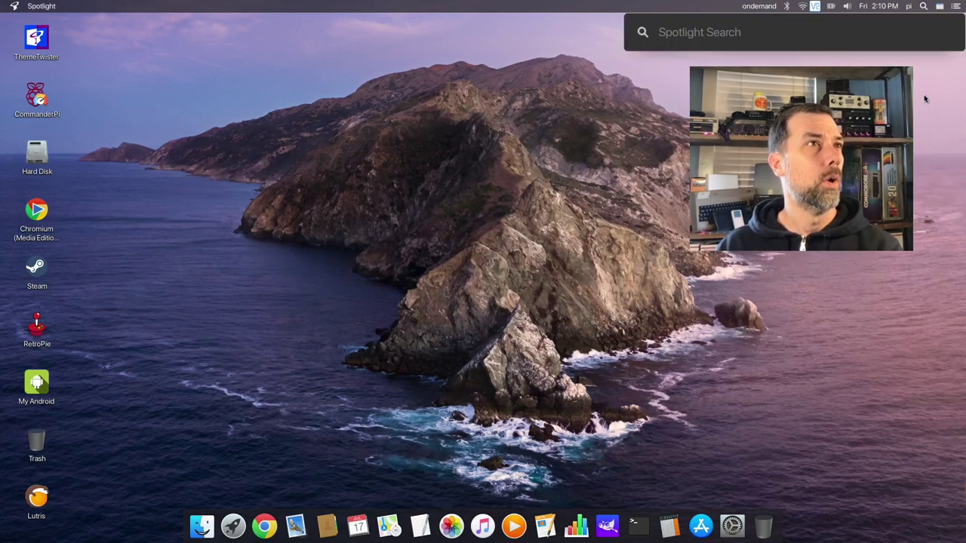
left_click(774, 37)
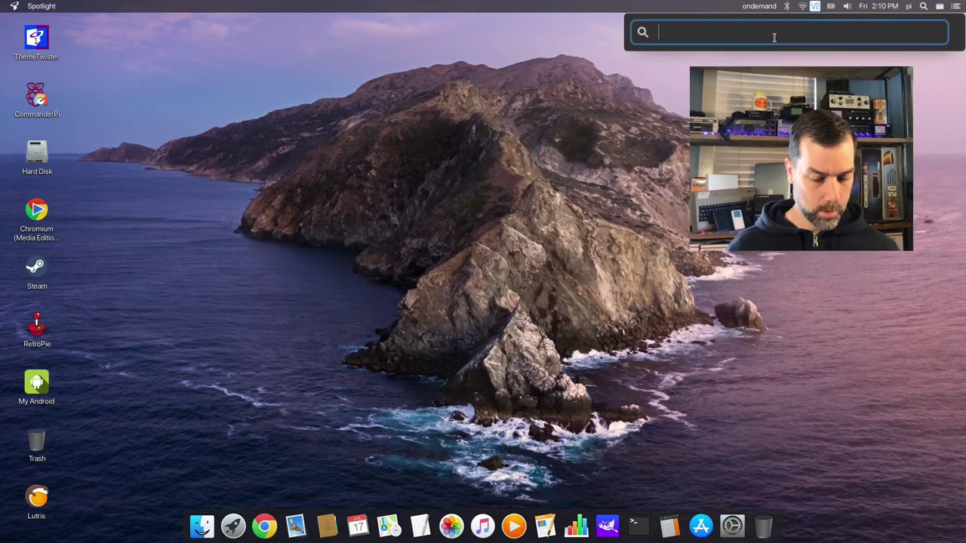
type("1+1")
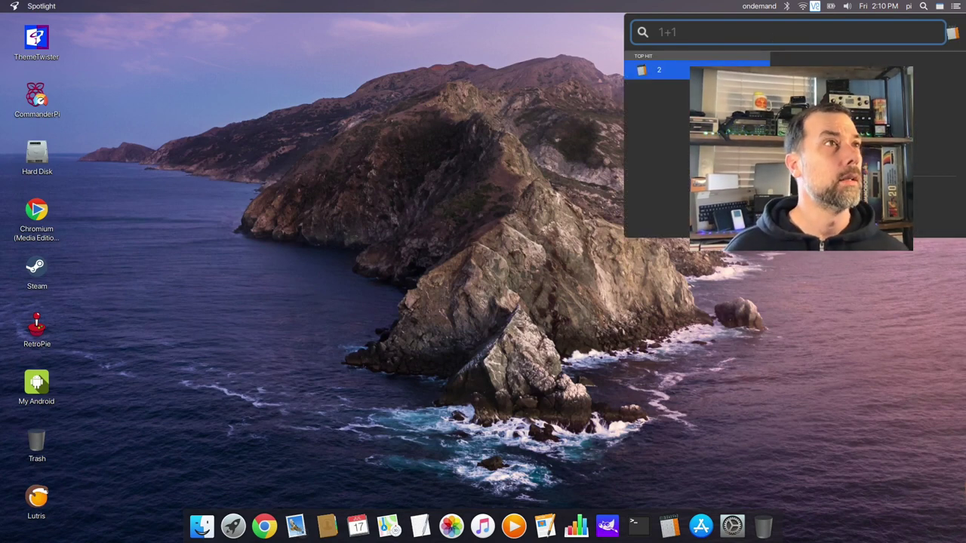
key("BackSpace")
key("BackSpace")
key("BackSpace")
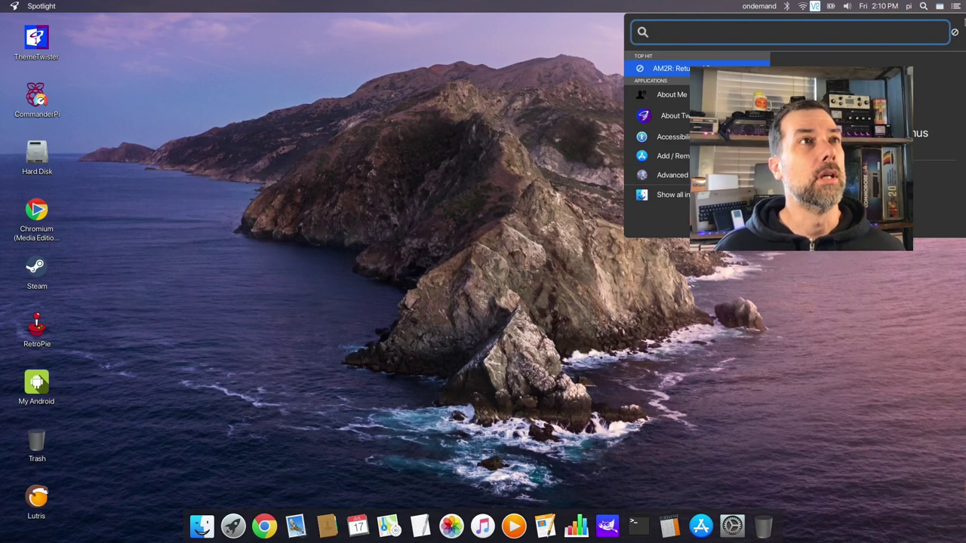
key("Escape")
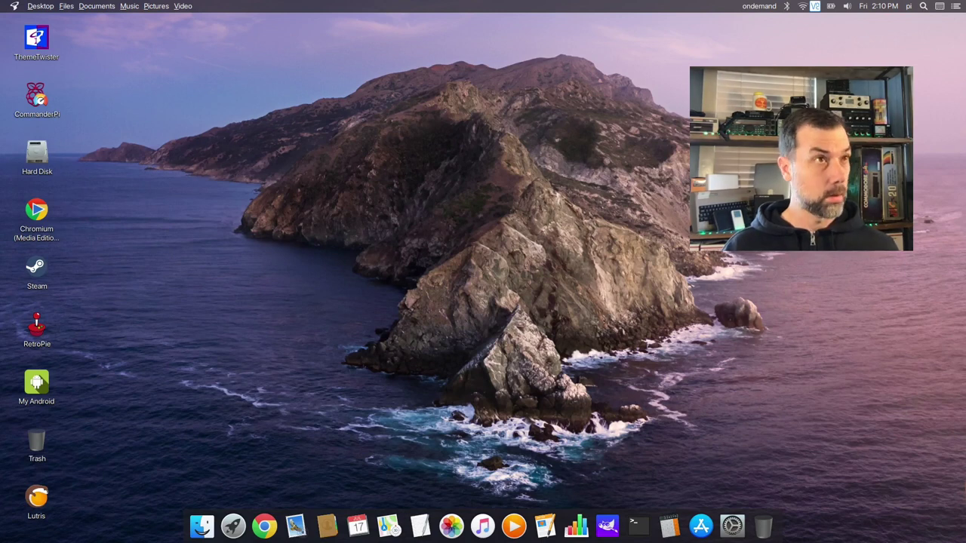
Look over the applications menu and the desktop's window menu, and cancel the log-out dialog opened by closing the desktop
left_click(13, 6)
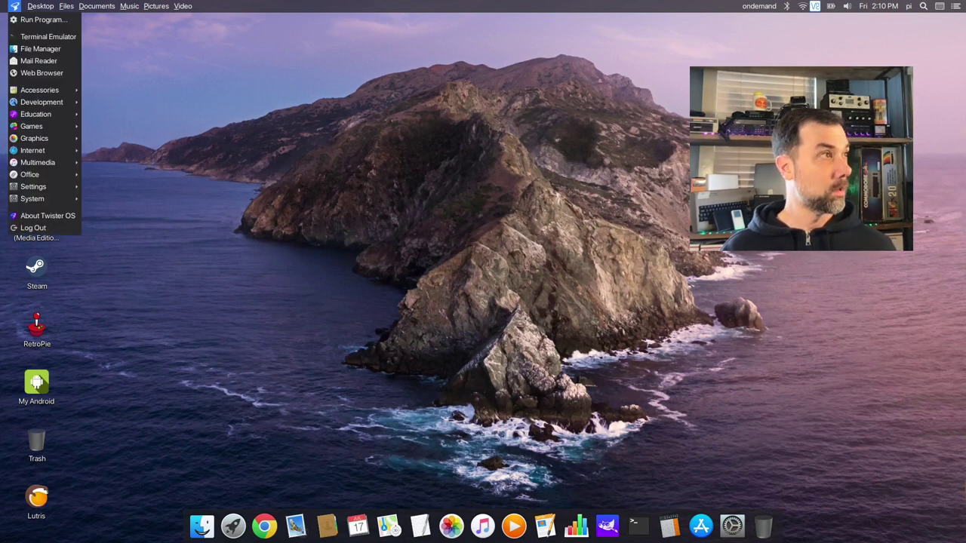
key("Escape")
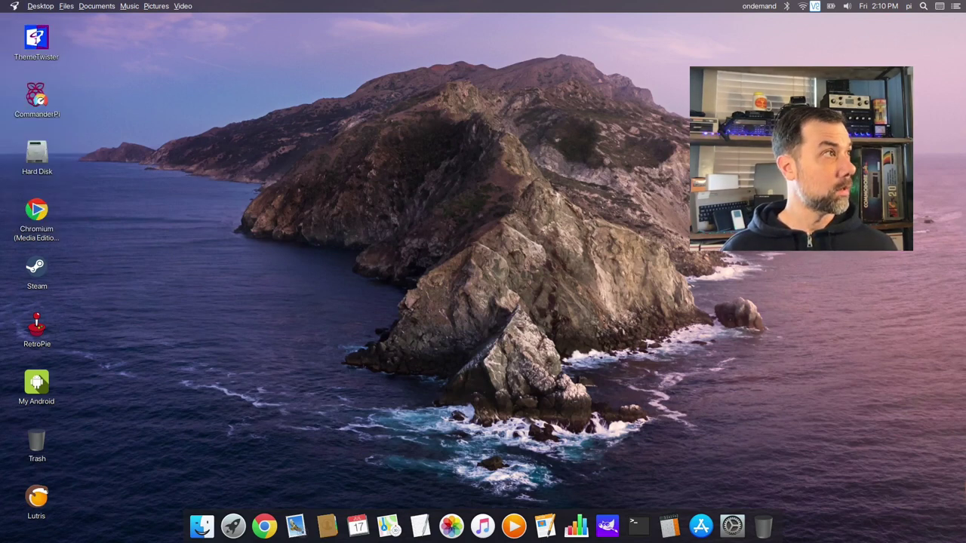
key("alt+space")
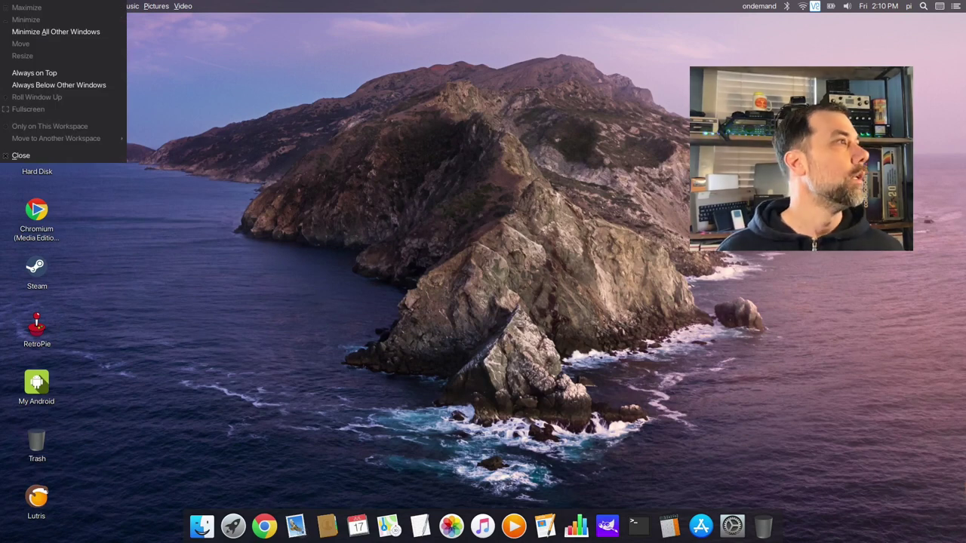
left_click(31, 157)
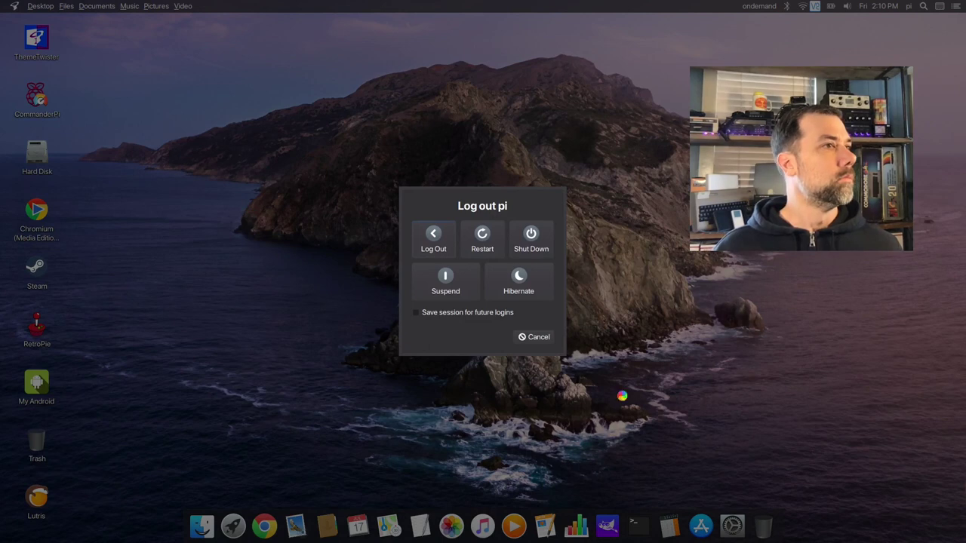
left_click(533, 337)
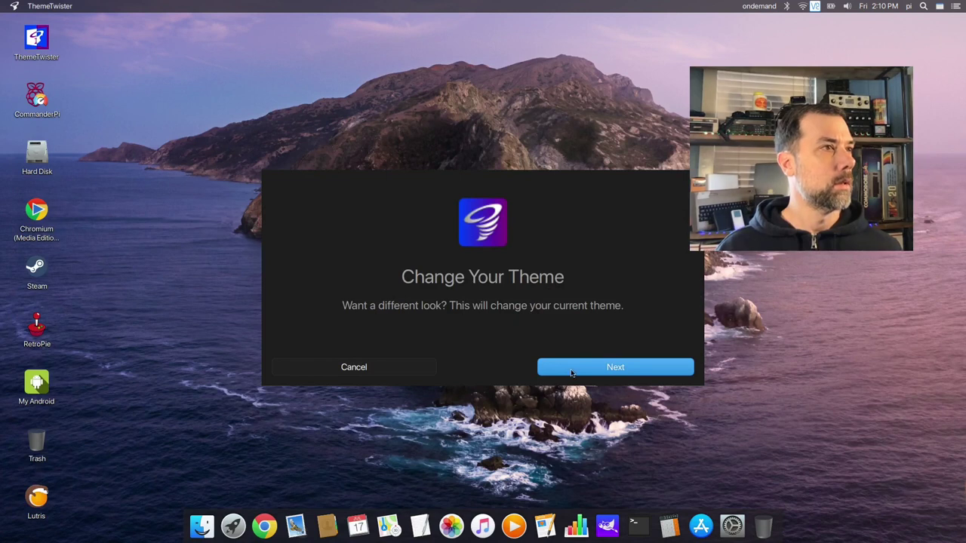
Check the ThemeTwister theme gallery and close it, and open CommanderPi to view the real-time system information
left_click(571, 370)
left_click(577, 369)
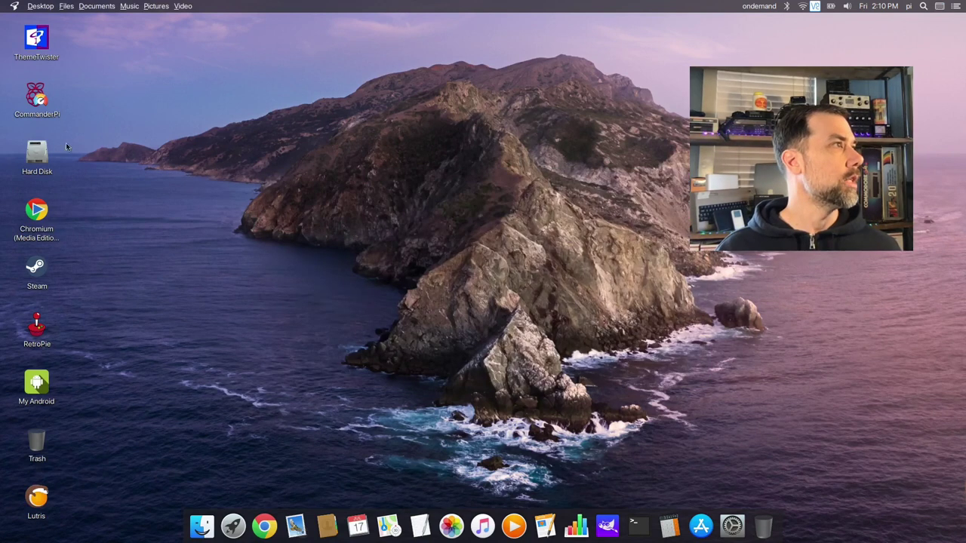
double_click(36, 97)
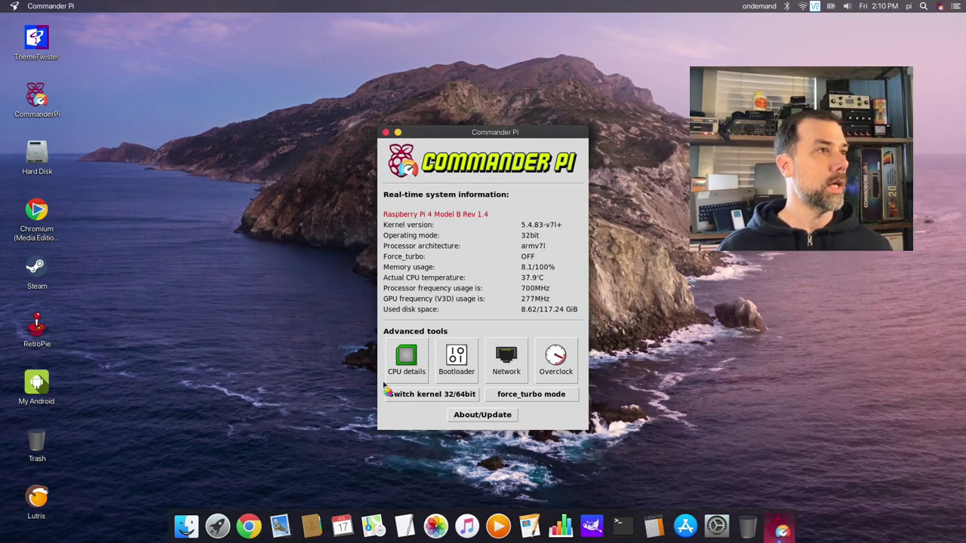
Look over the CPU details and the bootloader's version information and configuration options, cancelling the setup without saving
left_click(400, 365)
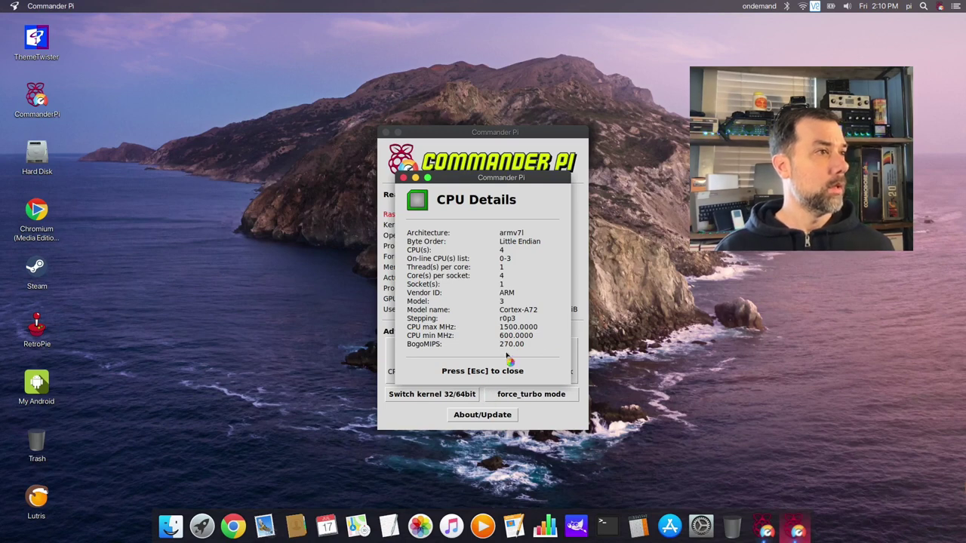
key("Escape")
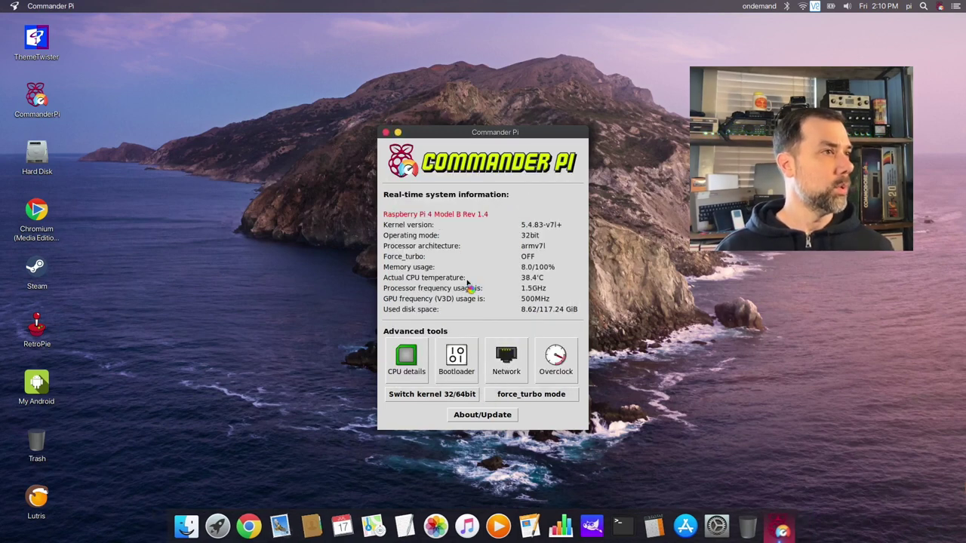
left_click(456, 360)
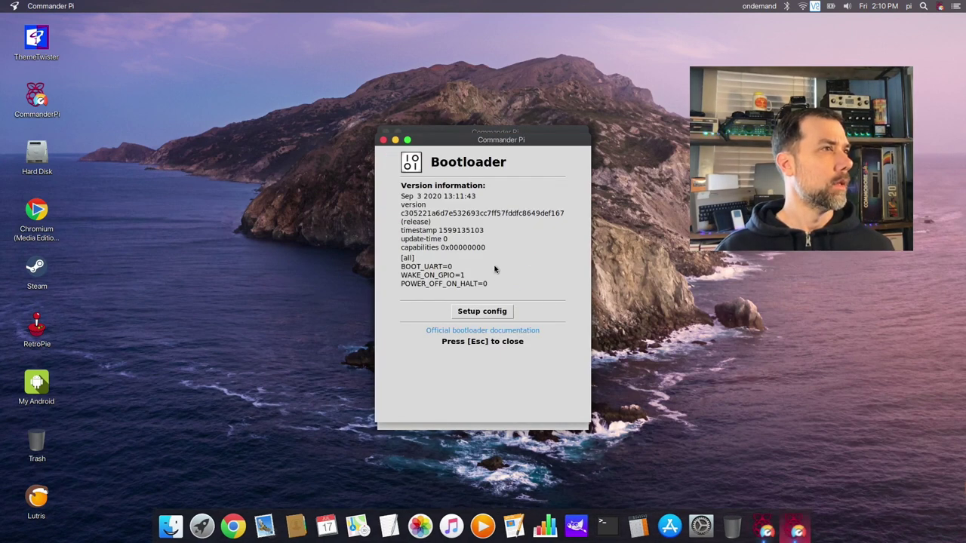
left_click(486, 317)
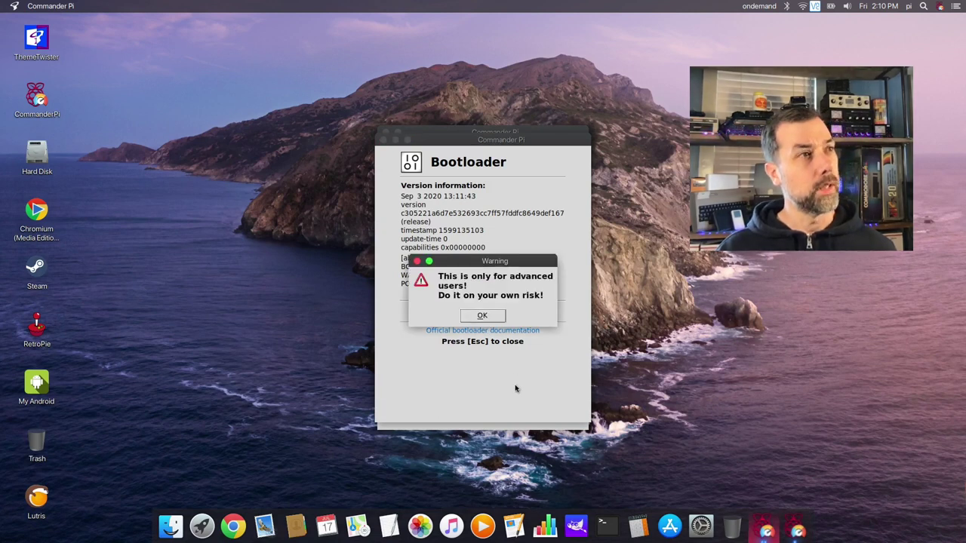
left_click(482, 315)
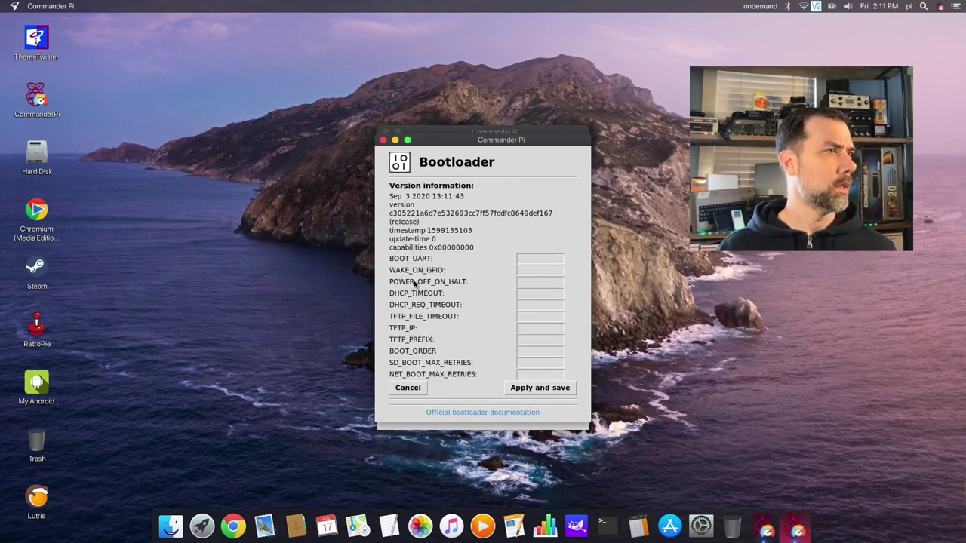
left_click(413, 394)
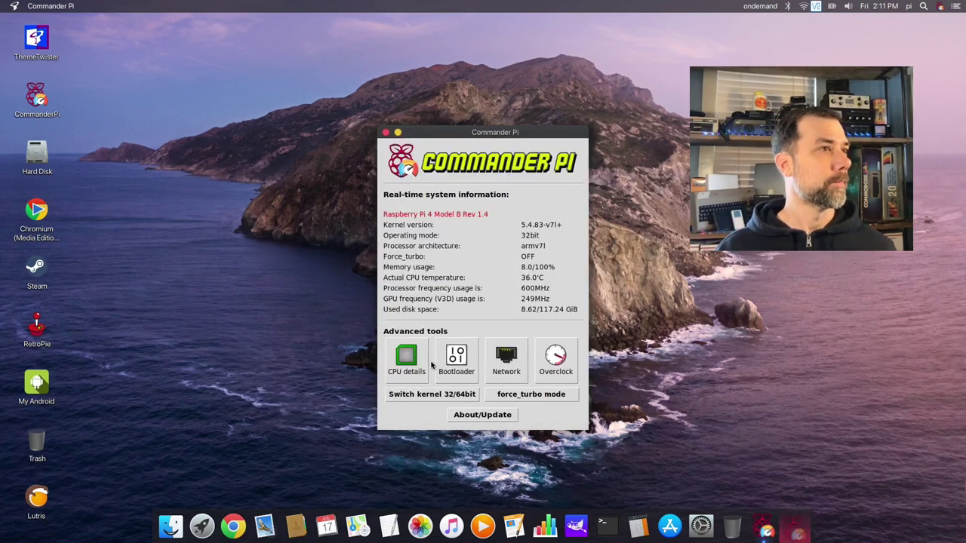
left_click(438, 359)
key("Escape")
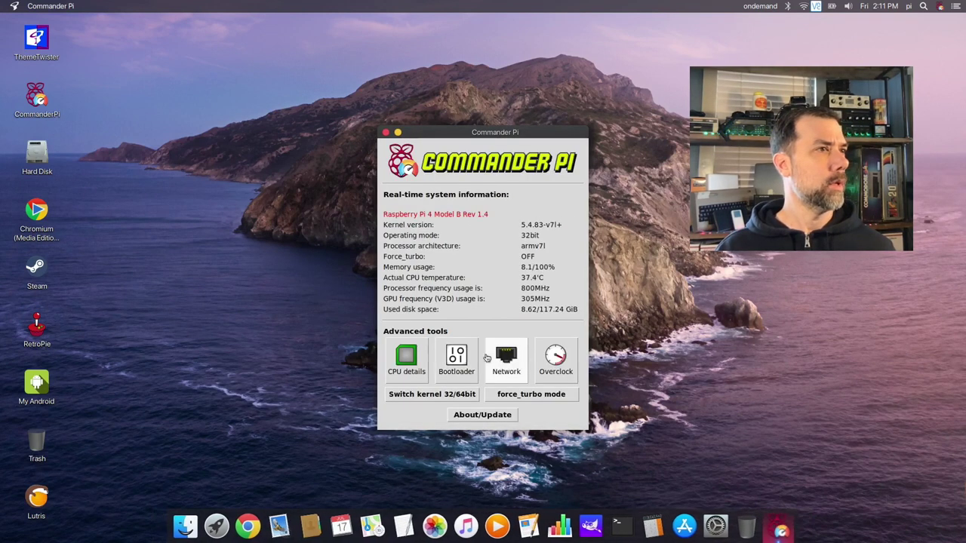
Review the Ethernet and WiFi information under Network and the recommended and maximum overclocking values, closing each window without applying anything
left_click(506, 360)
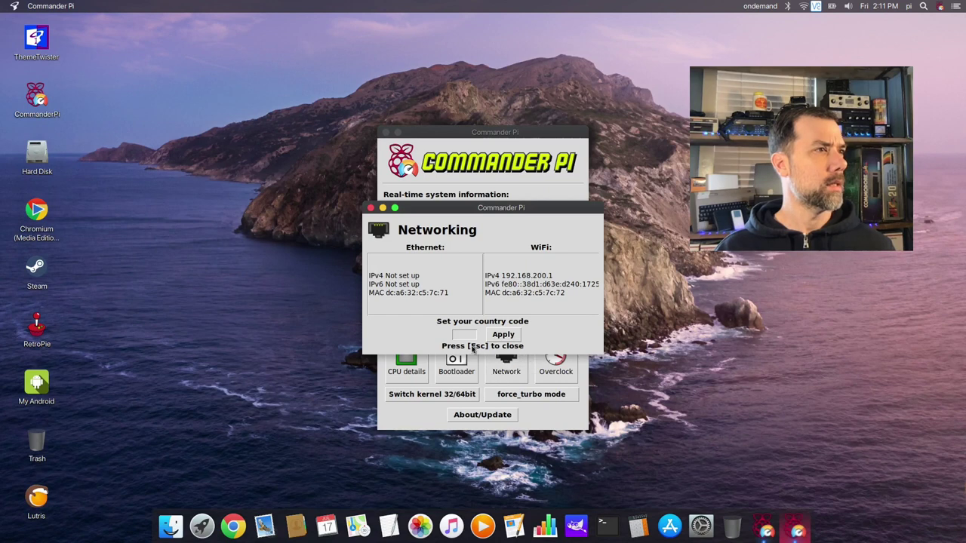
key("Escape")
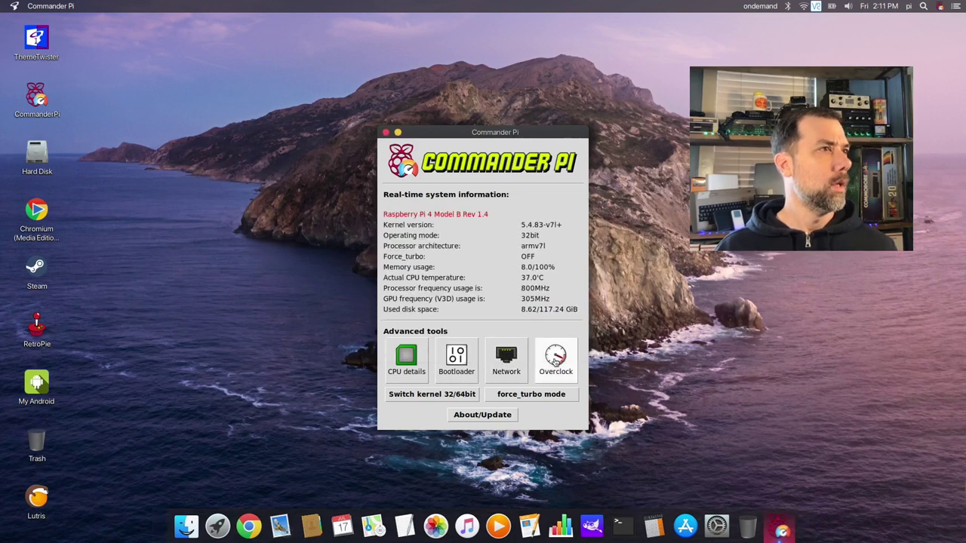
left_click(556, 362)
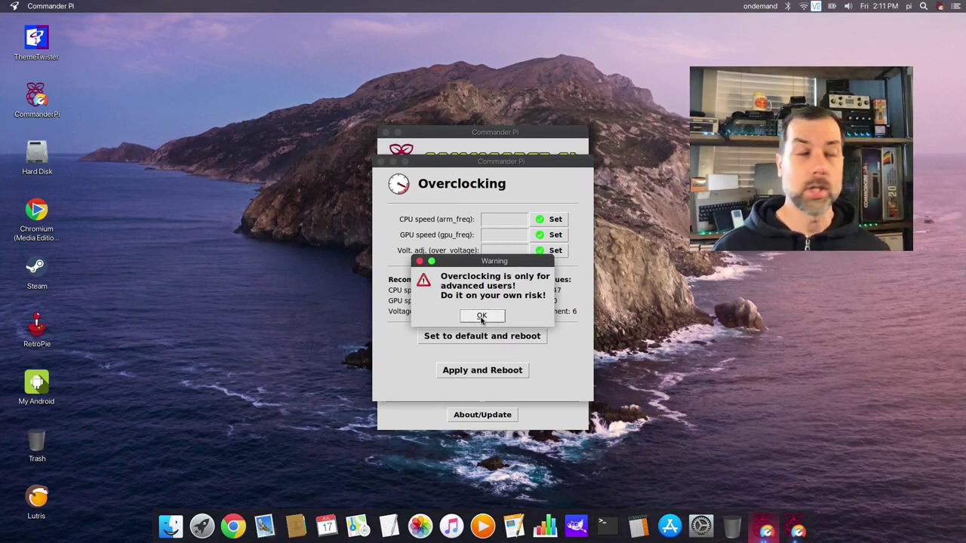
left_click(482, 317)
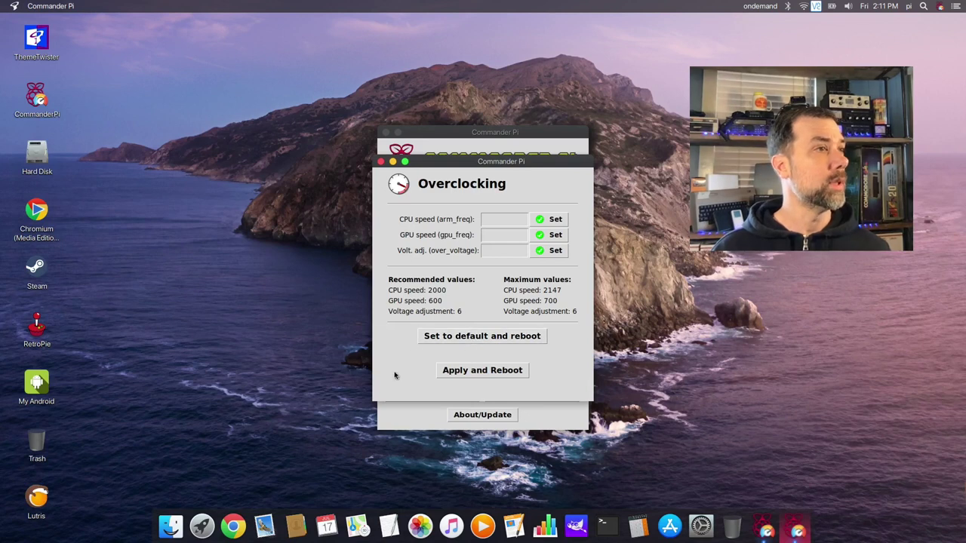
left_click(381, 162)
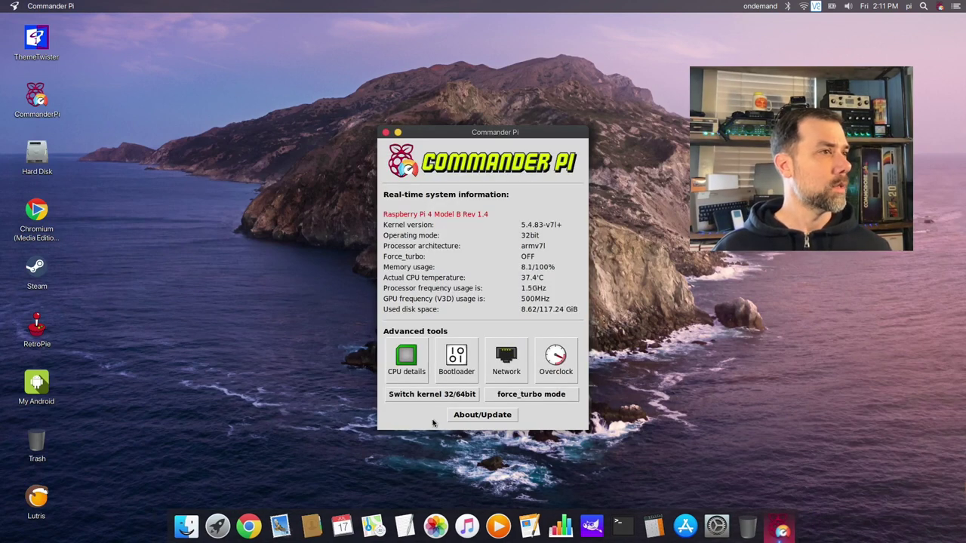
Check the 32/64bit kernel switch and force_turbo mode options, decline both, and close Commander Pi
left_click(427, 398)
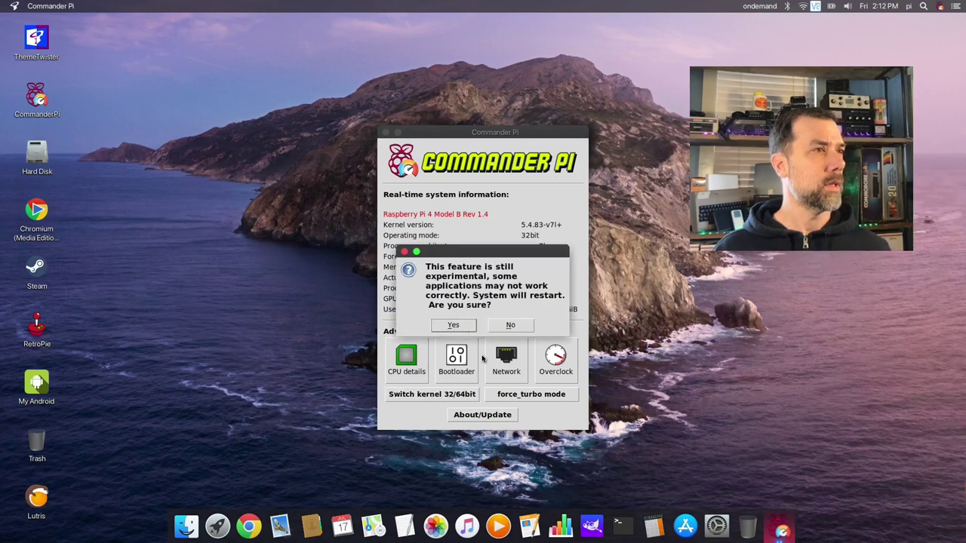
left_click(510, 325)
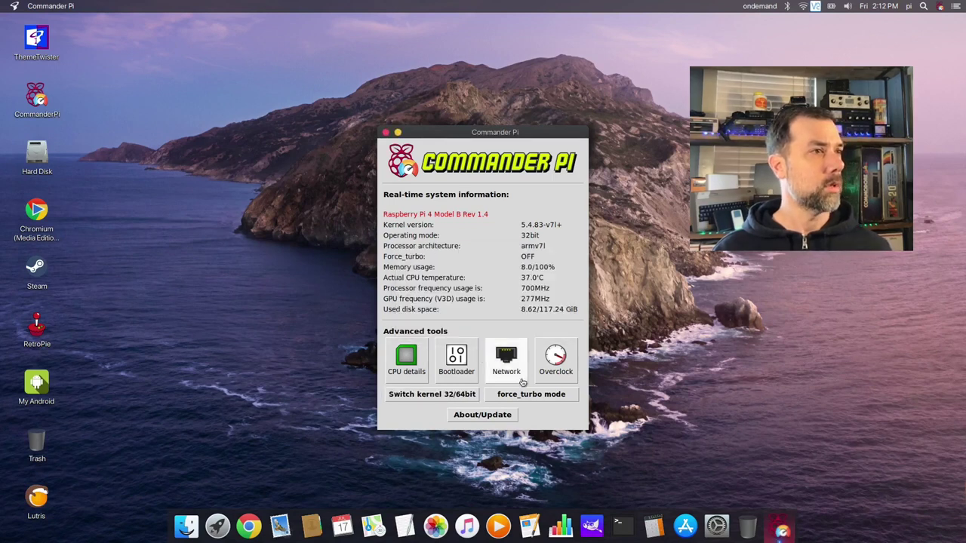
left_click(537, 397)
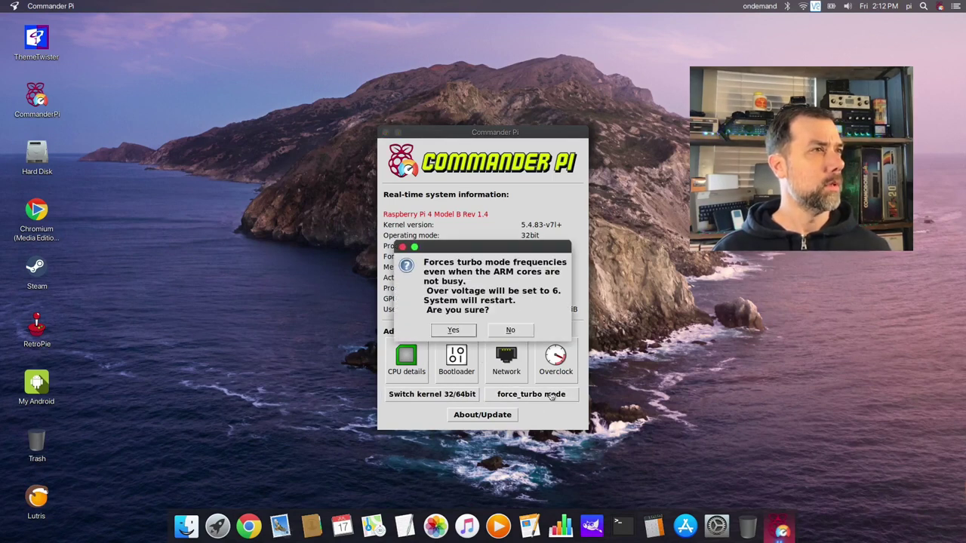
left_click(511, 330)
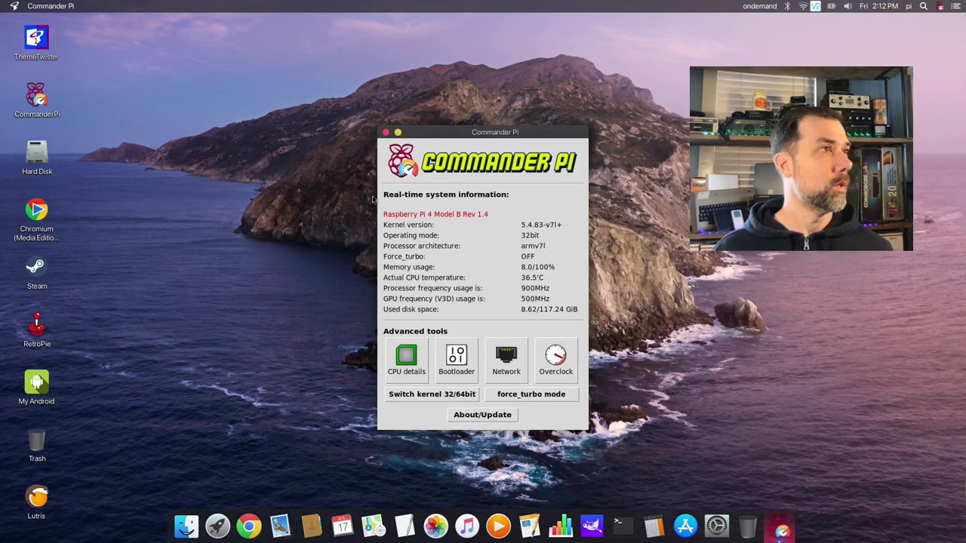
left_click(386, 132)
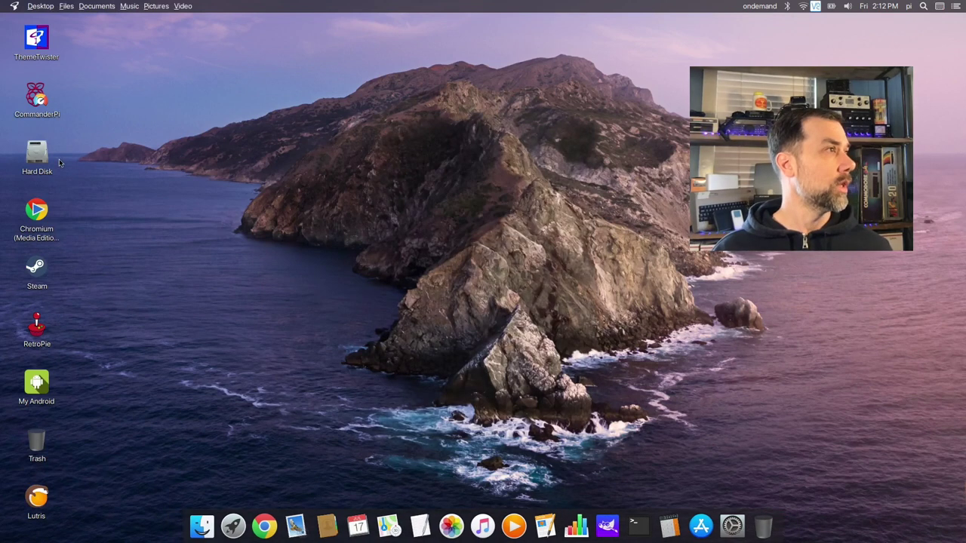
Open the hard disk to view the root file system folders, move the window clear of the desktop icons, and close it
double_click(37, 156)
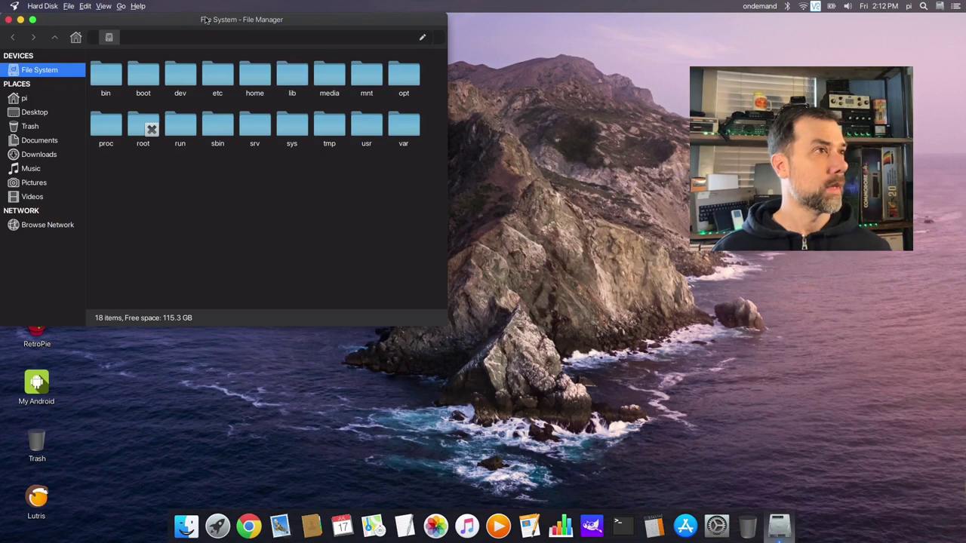
left_click_drag(207, 20, 529, 101)
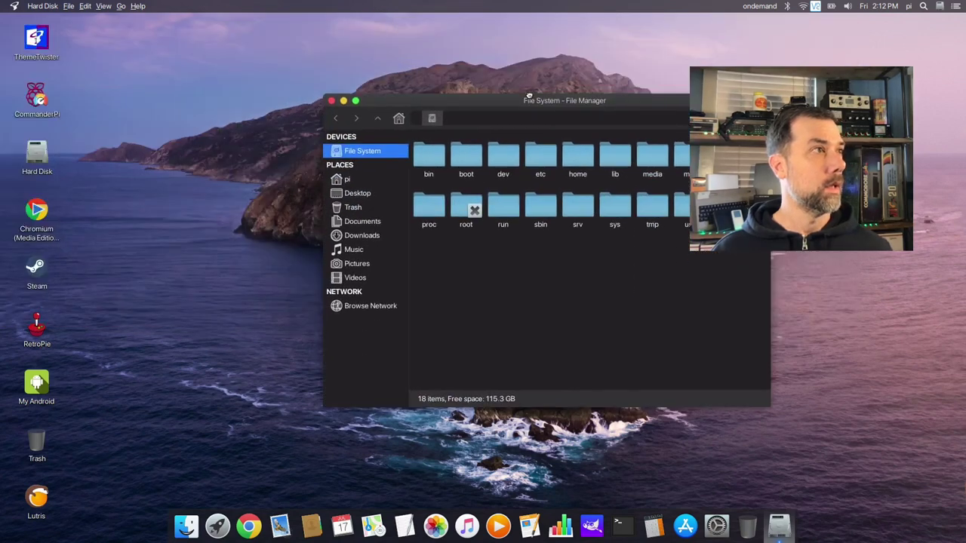
left_click(331, 101)
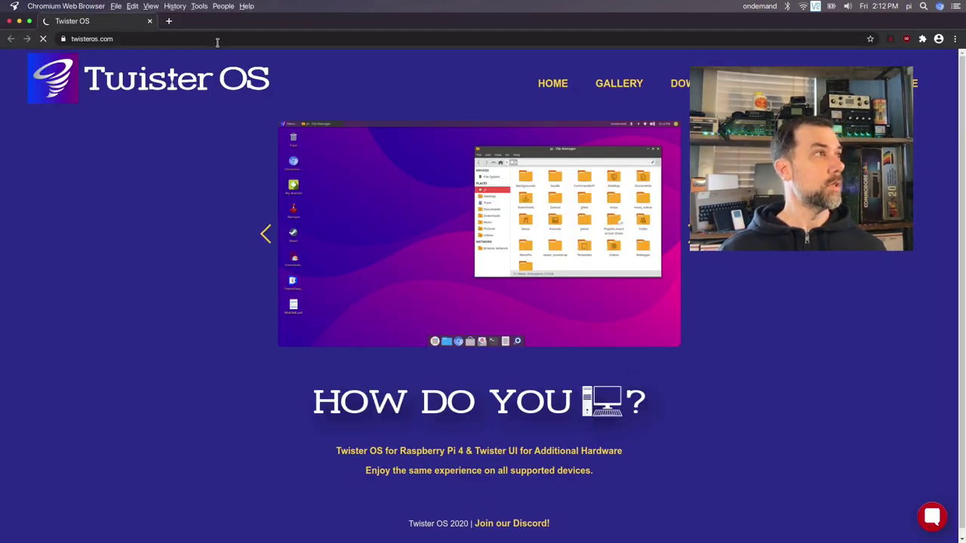
Go to netflix.com in Chromium and open the sign-in form, ready to enter the account's email
left_click(219, 36)
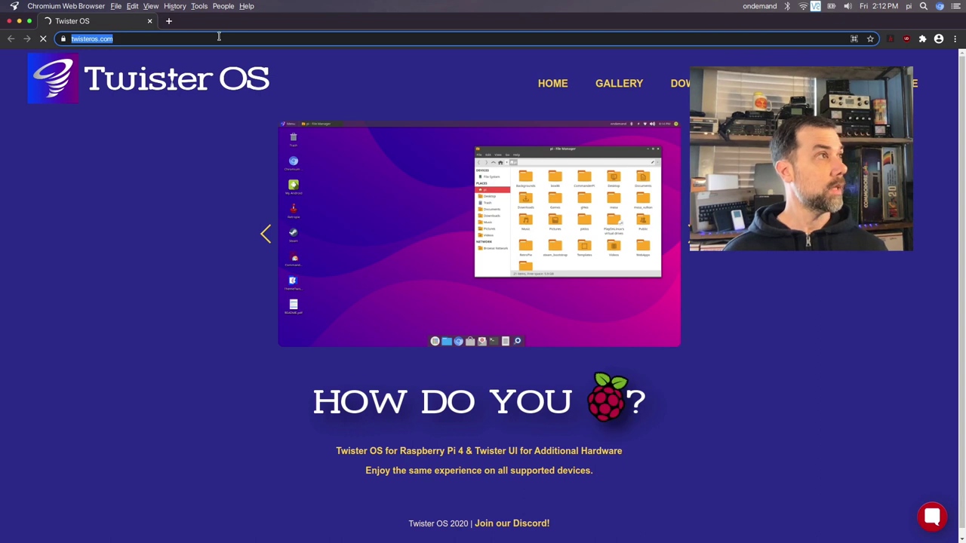
type("netflix.com")
key("Return")
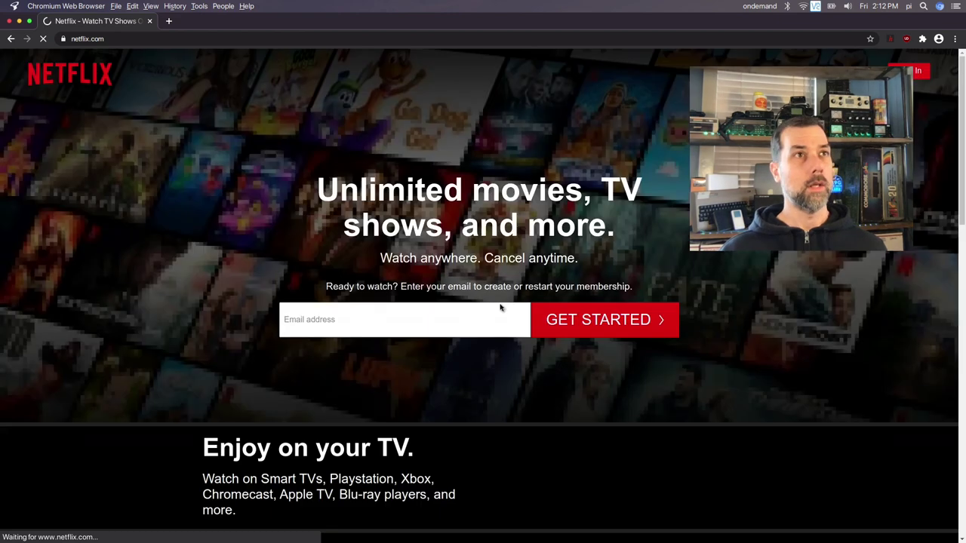
left_click(914, 71)
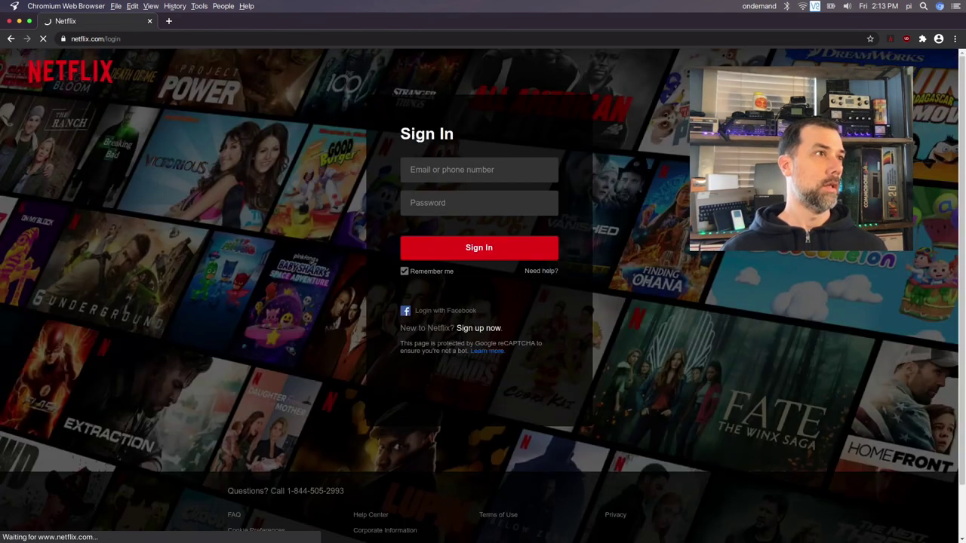
left_click(433, 173)
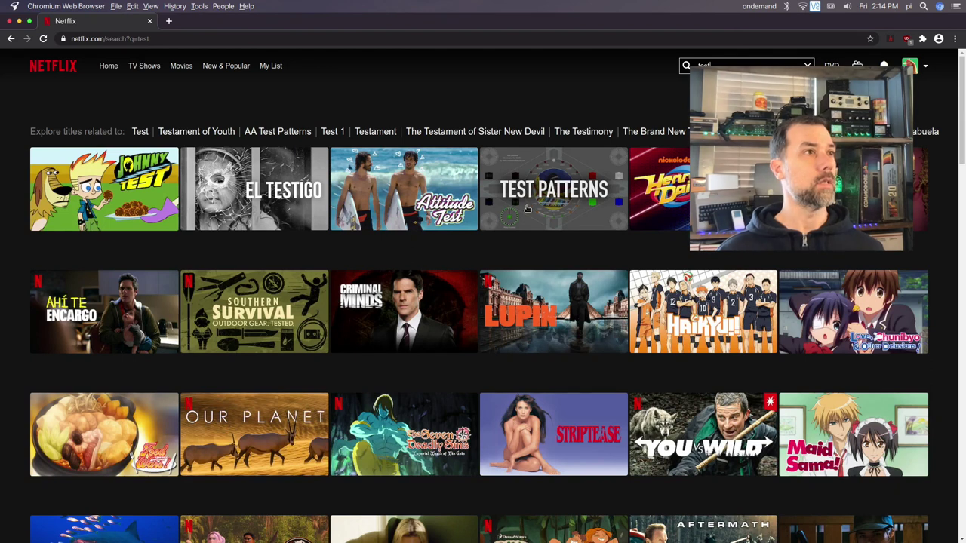
Check playback of the Test Patterns video on Netflix and return to the search results for "test"
mouse_move(483, 226)
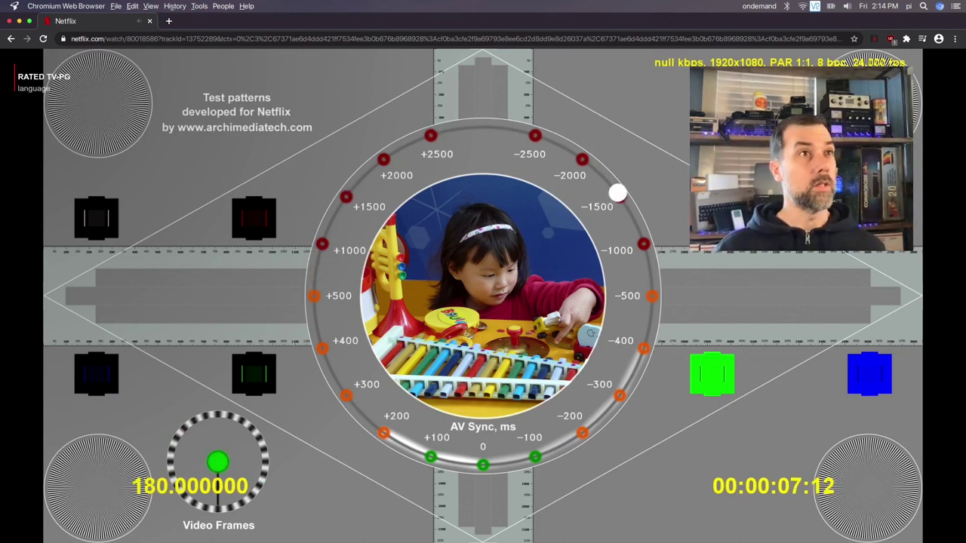
mouse_move(472, 205)
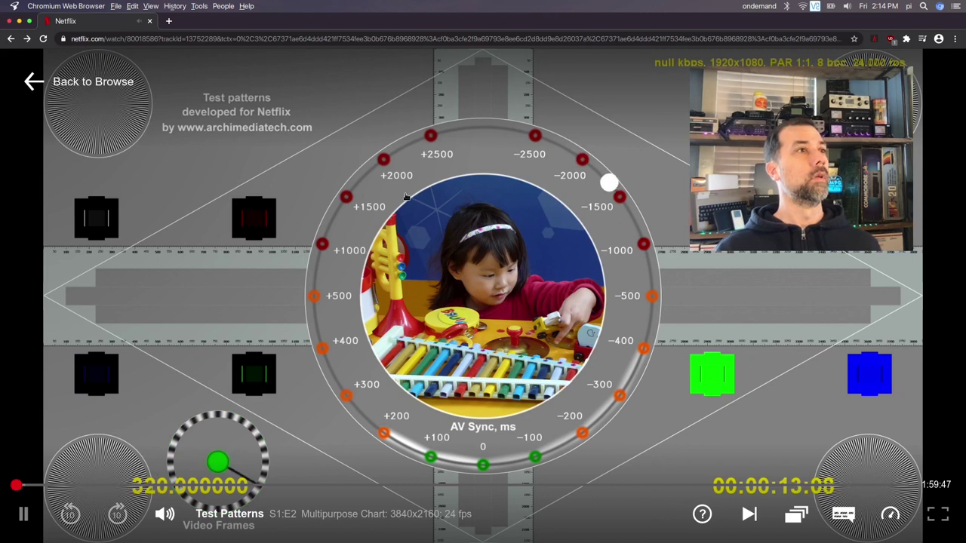
key("super+Left")
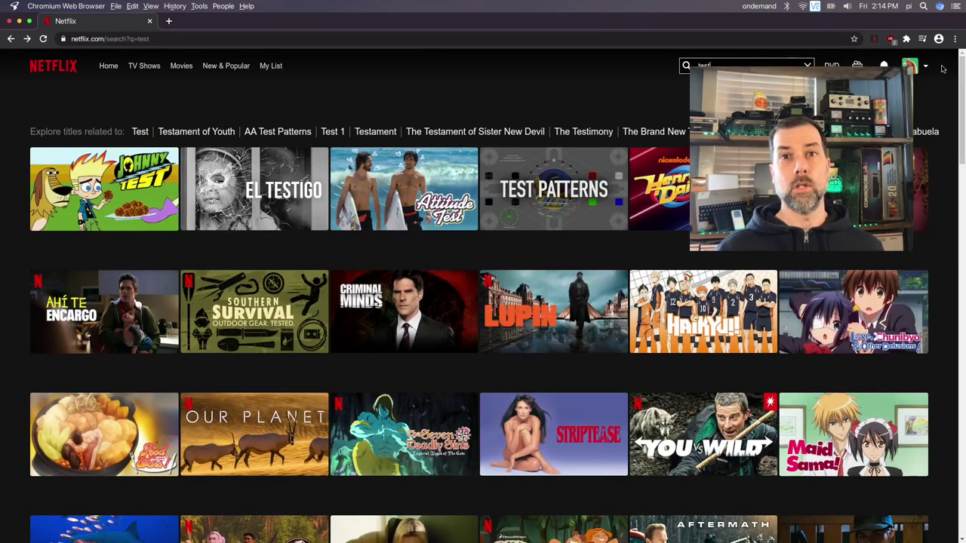
mouse_move(927, 66)
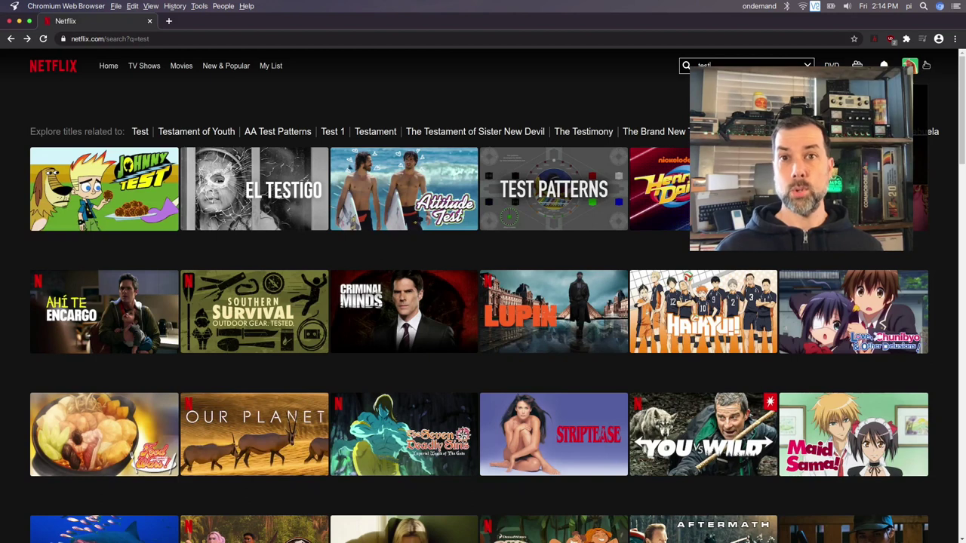
Go to Amazon Prime Video, resume playing Star Trek Beyond to check playback, and exit the player
left_click(135, 39)
type("pr")
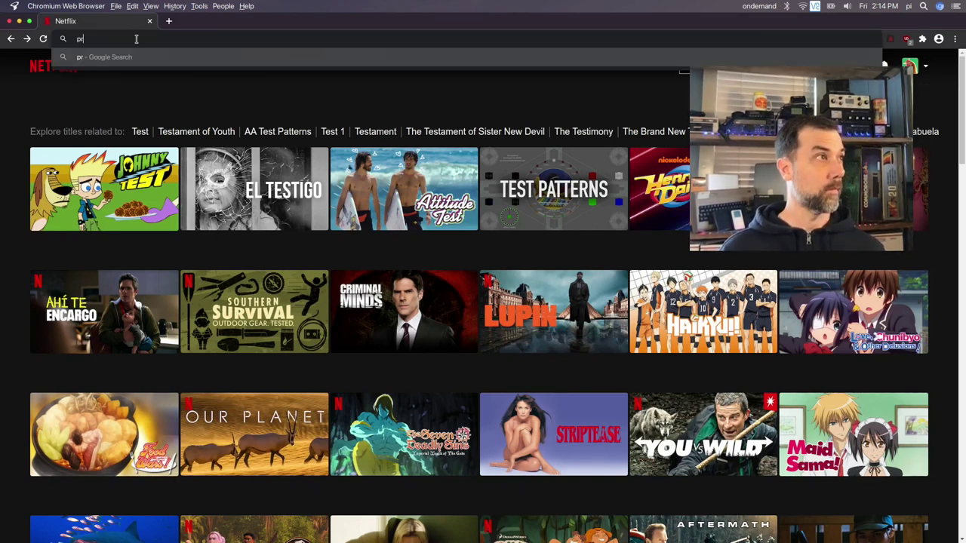
type("ime.amazon.c")
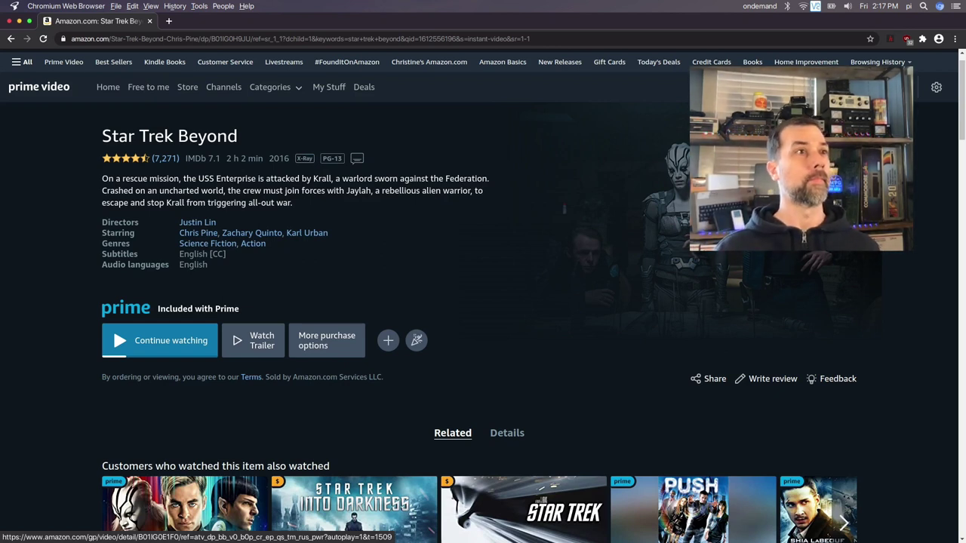
left_click(160, 340)
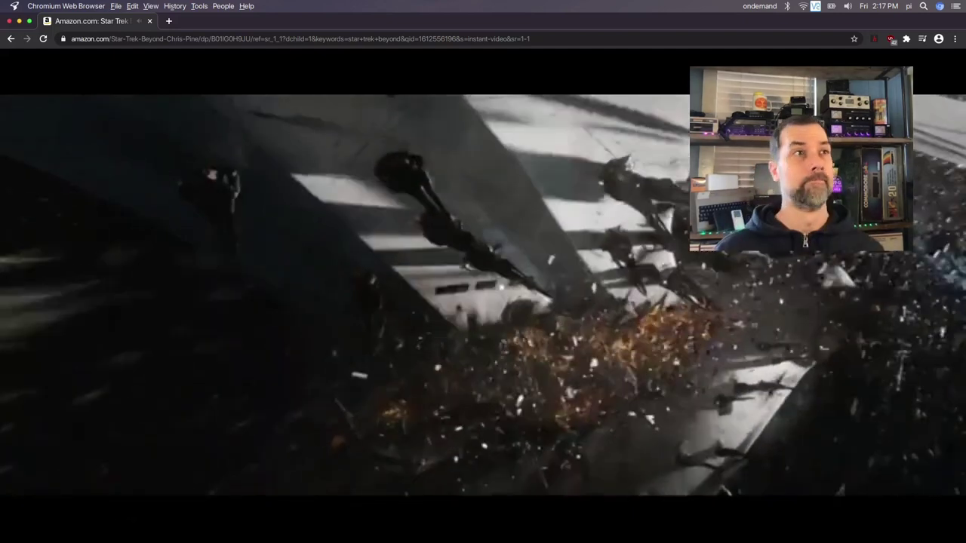
key("Escape")
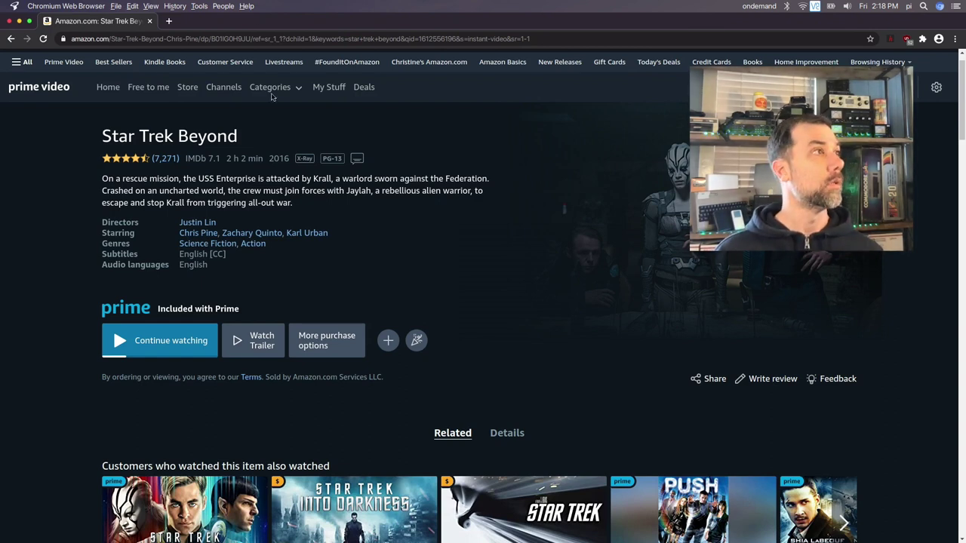
Replace the current web address with youtube.com and load the YouTube home page
left_click(269, 38)
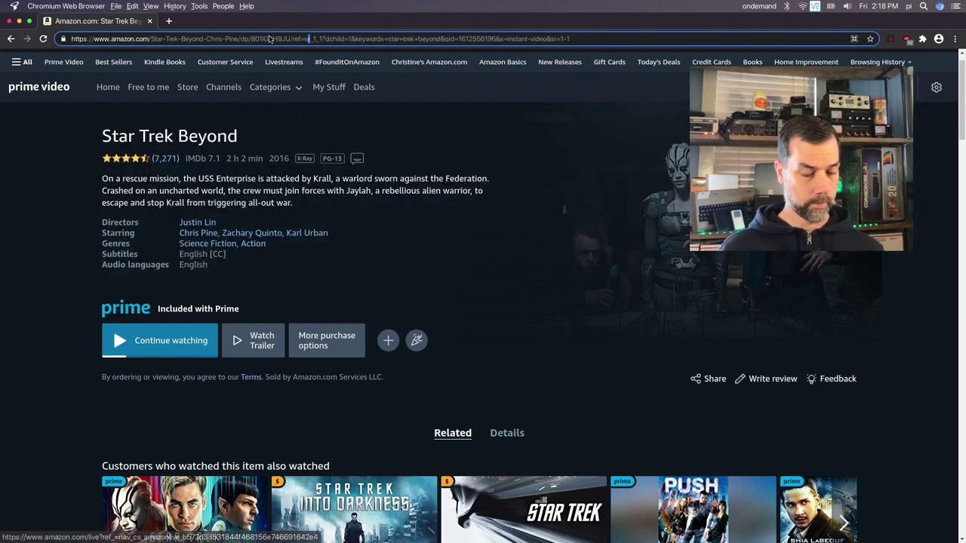
key("super+a")
type("youtube.com")
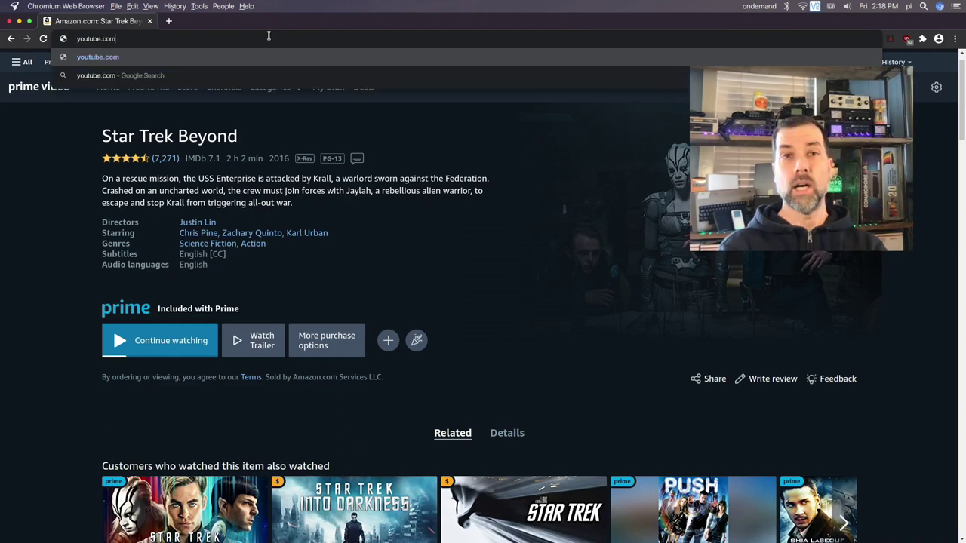
key("Return")
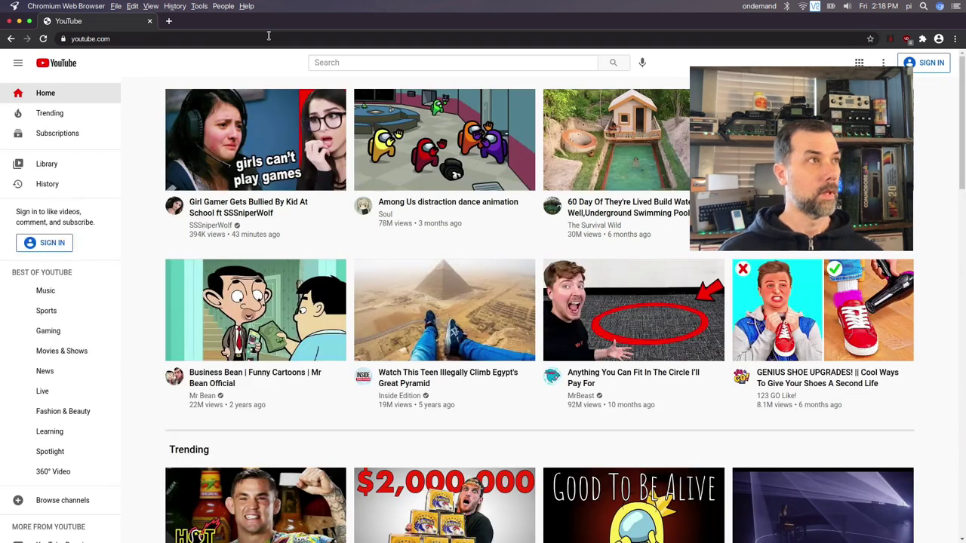
Search YouTube for "temporarily offline raspberry pi netflix"
left_click(382, 62)
type("tempo")
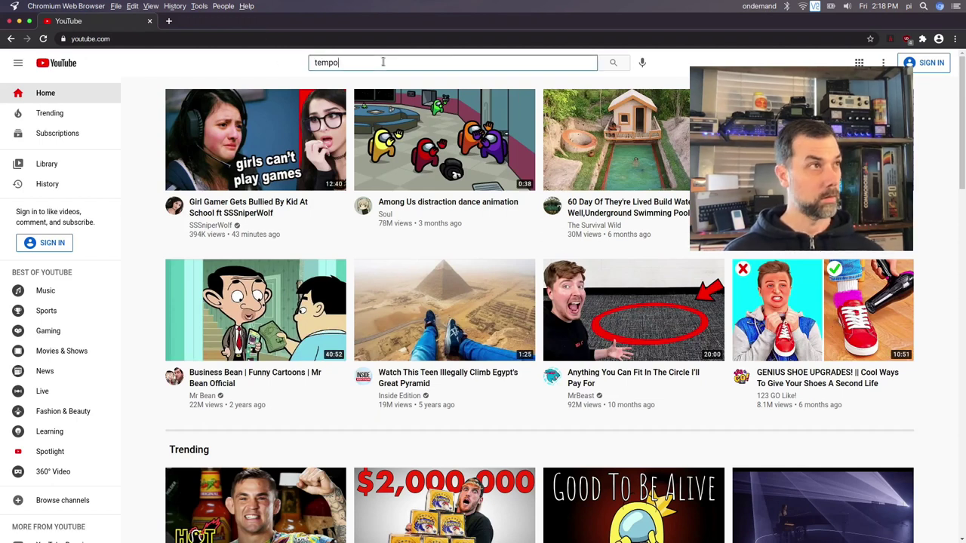
type("rarily offline")
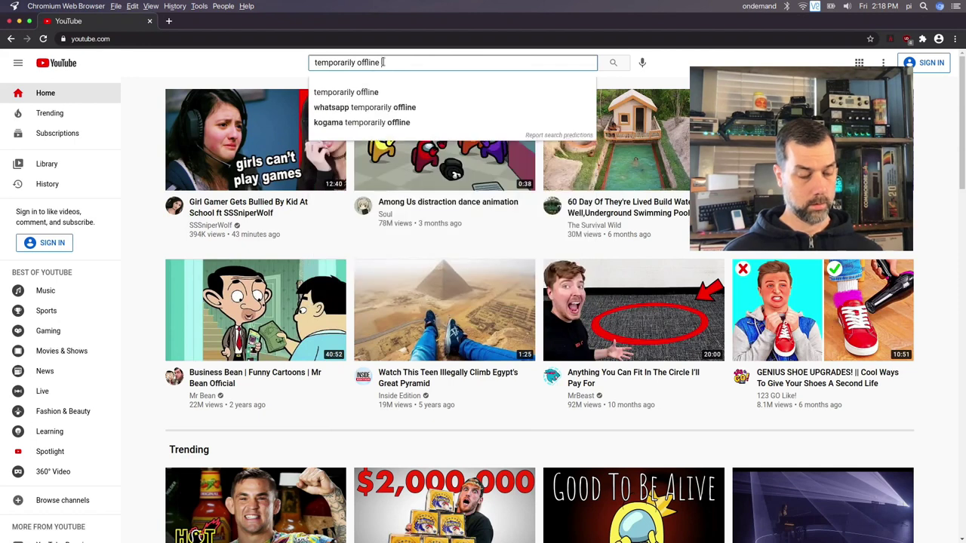
type(" raspberry pi")
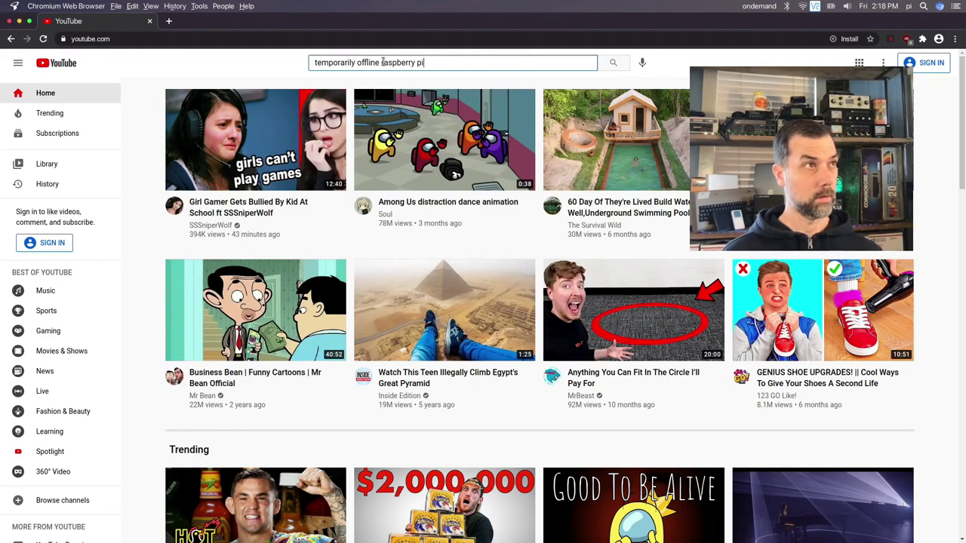
type(" n")
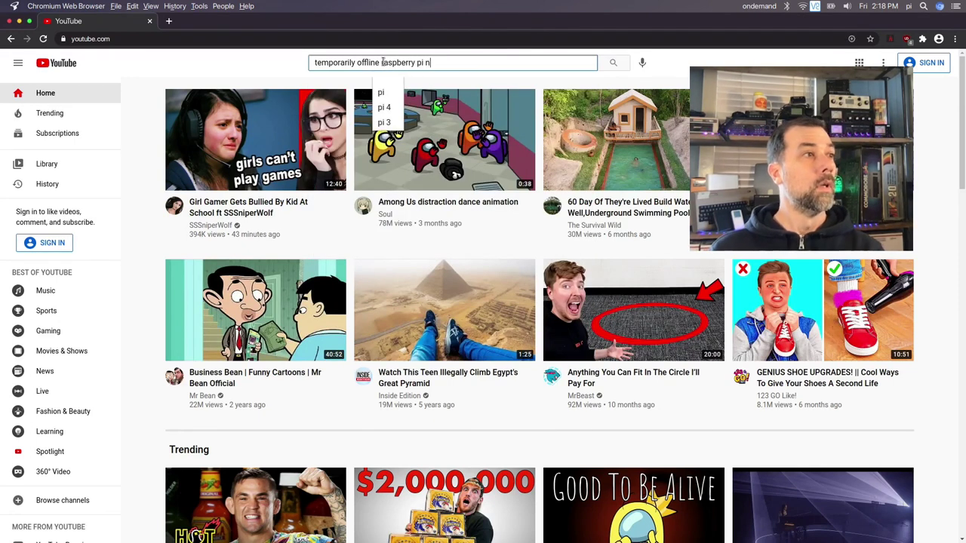
type("etflix")
key("Return")
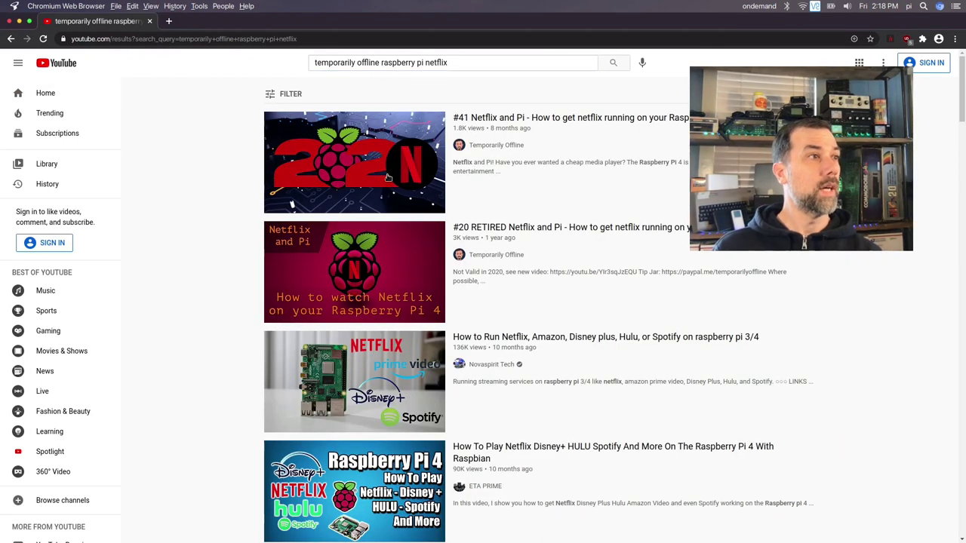
Look over the search results and open the "#41 Netflix and Pi" video to check playback
mouse_move(344, 299)
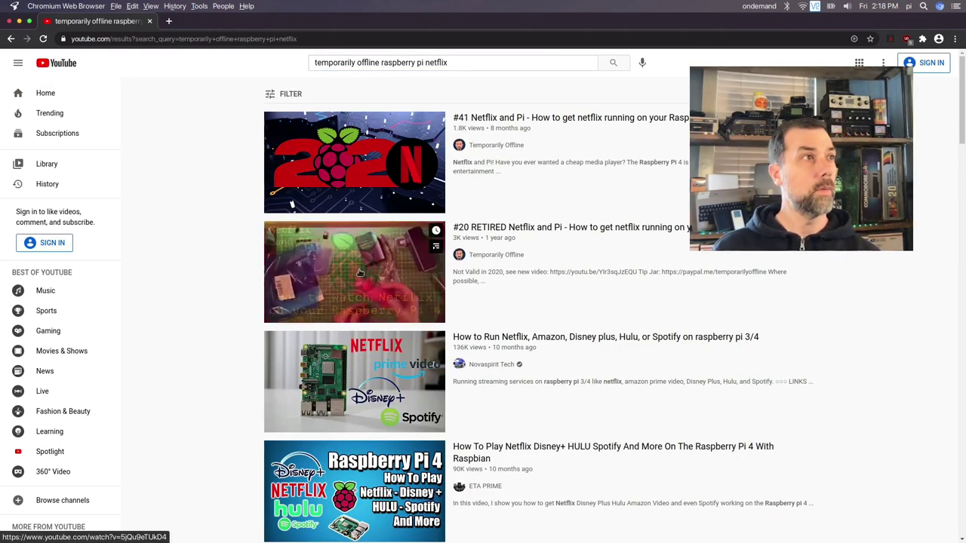
mouse_move(366, 169)
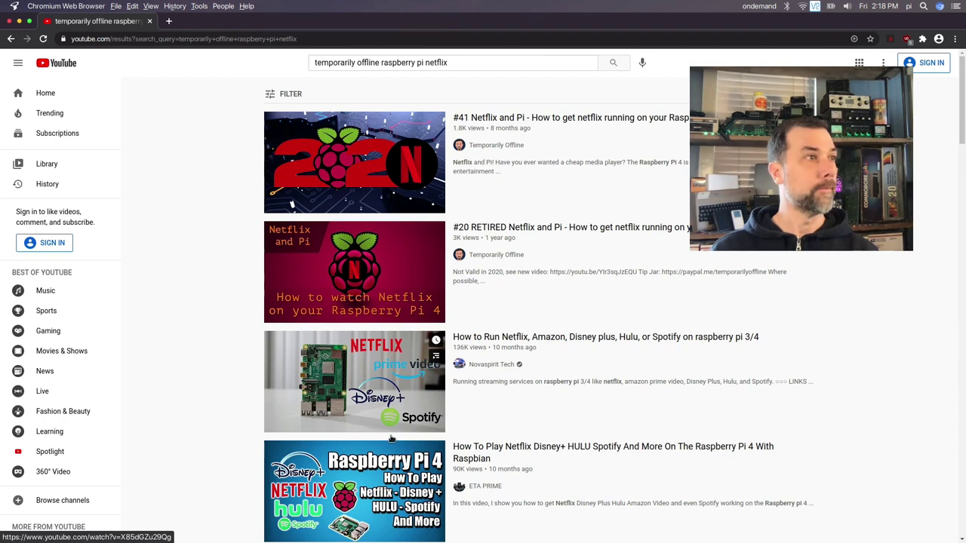
mouse_move(390, 432)
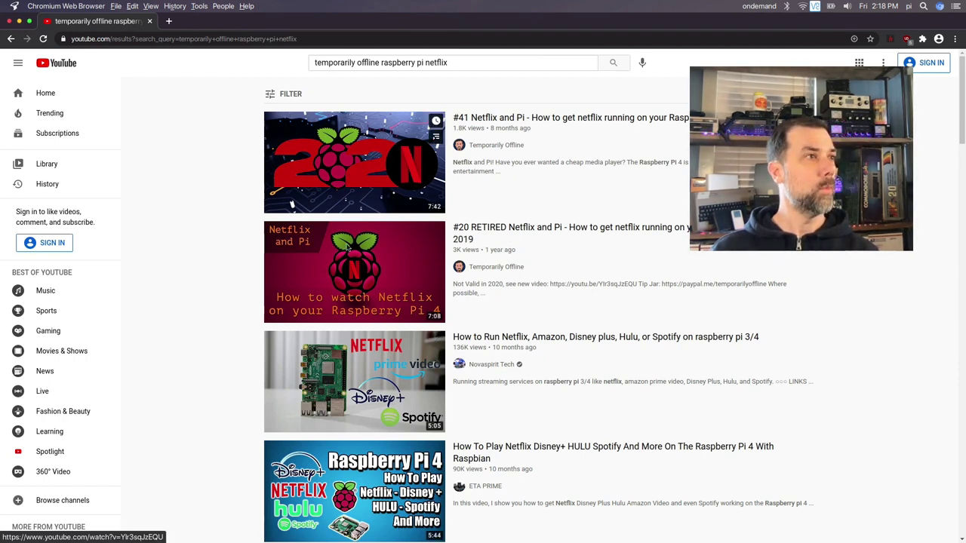
mouse_move(348, 247)
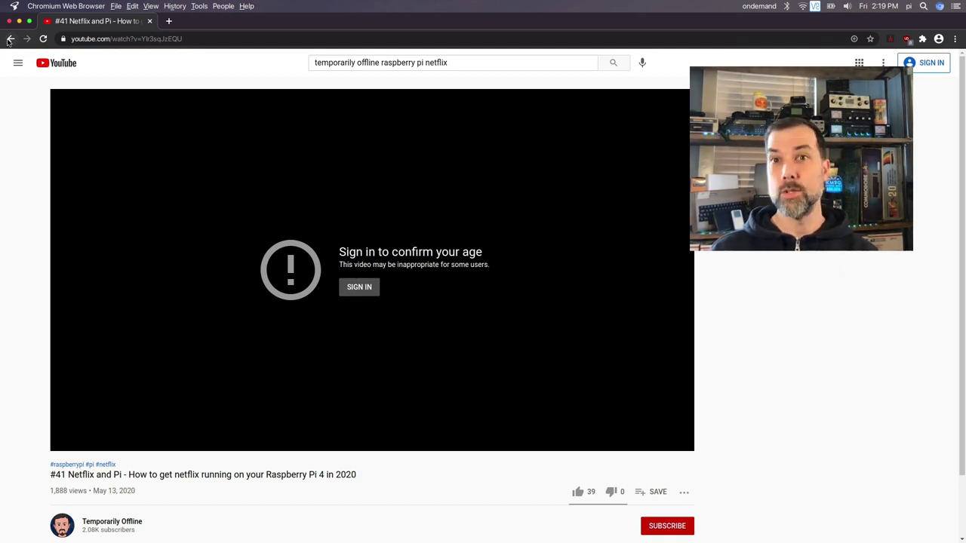
Go back to the results, open the "#20 RETIRED Netflix and Pi" video instead, and dismiss the YouTube Premium and live TV offers
left_click(9, 41)
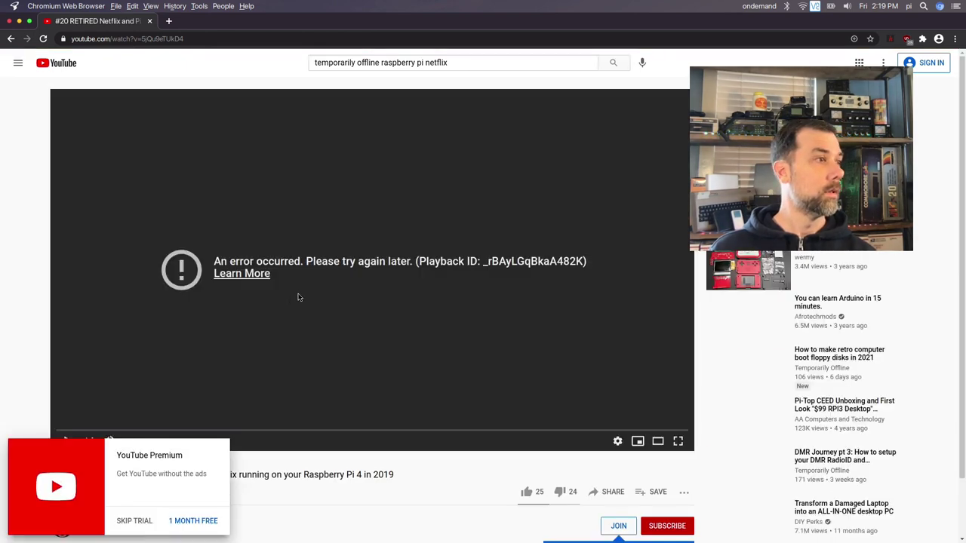
left_click(136, 523)
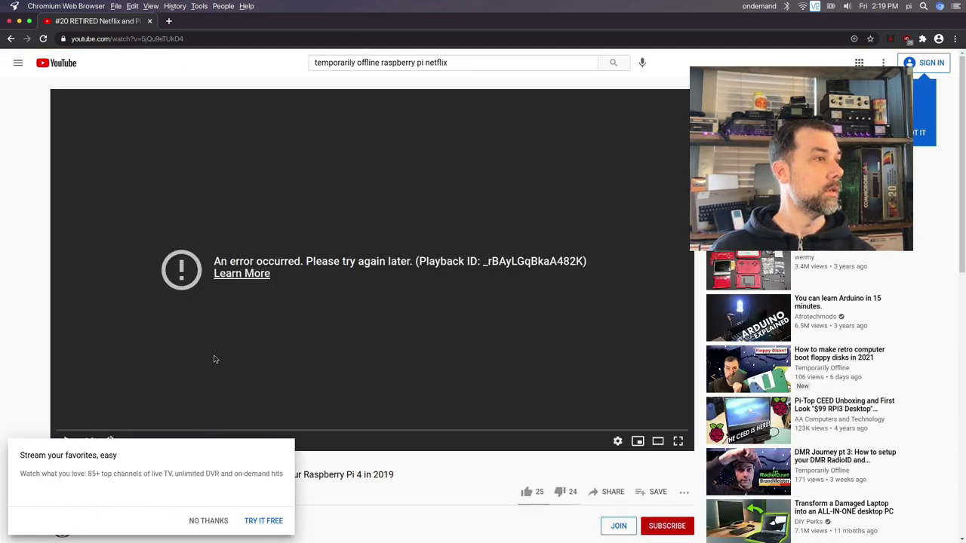
left_click(257, 520)
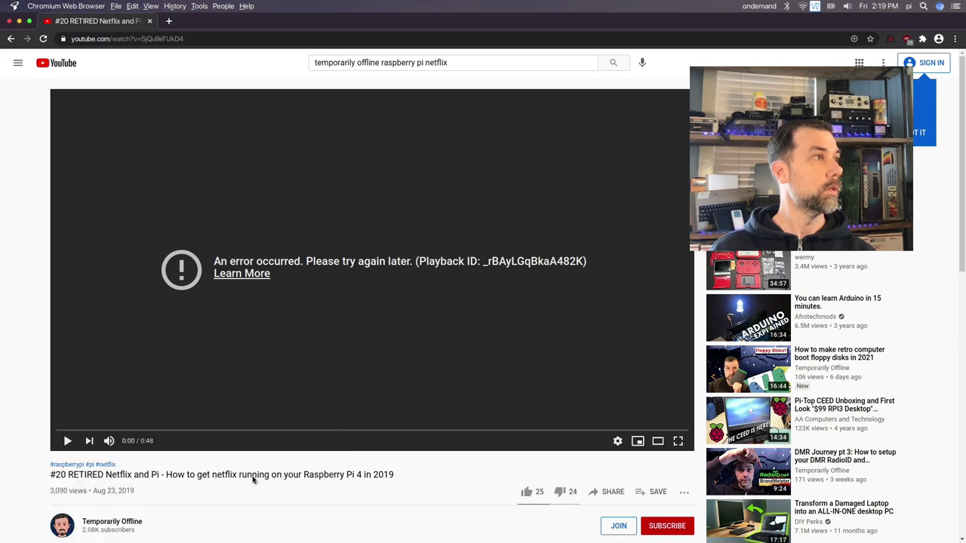